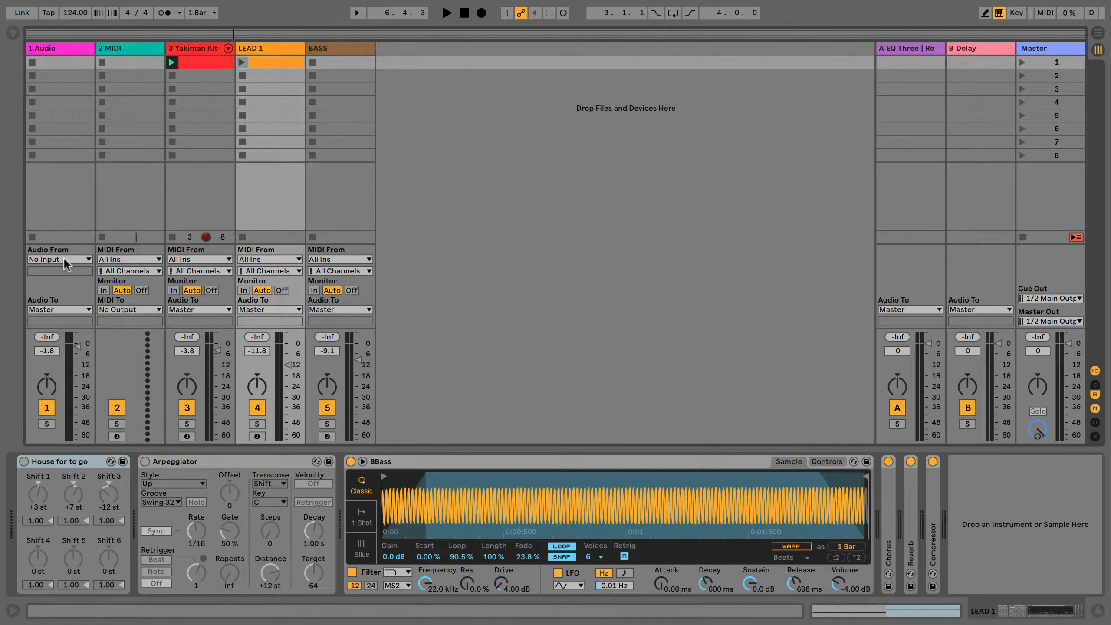
Look through the available MIDI input sources and channels for the 2 MIDI track, keeping All Ins and All Channels.
click(112, 260)
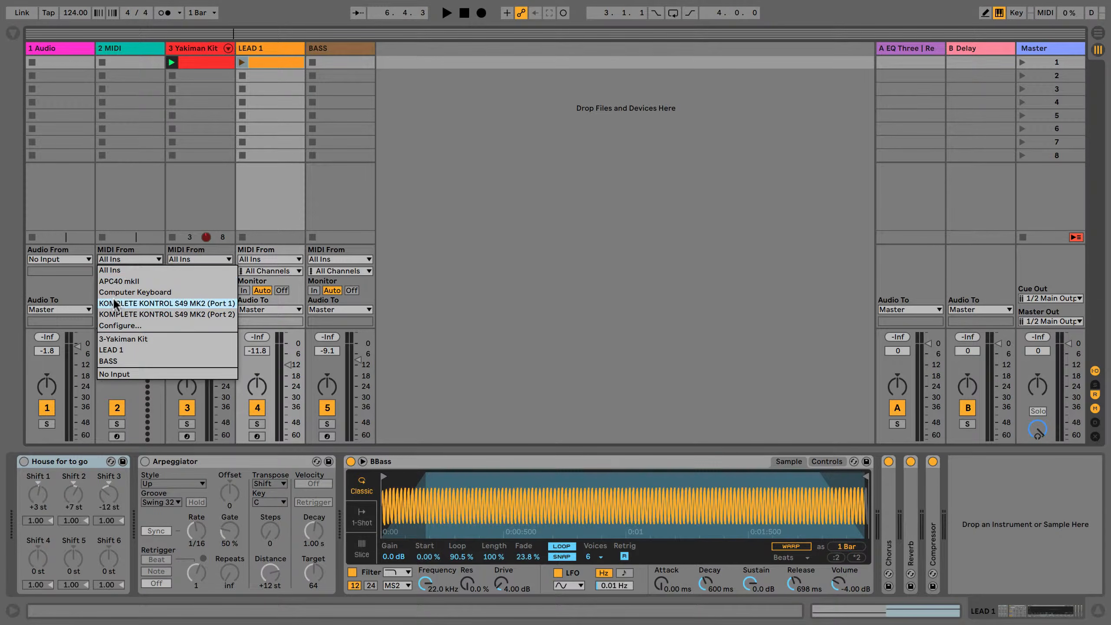
click(119, 225)
click(127, 271)
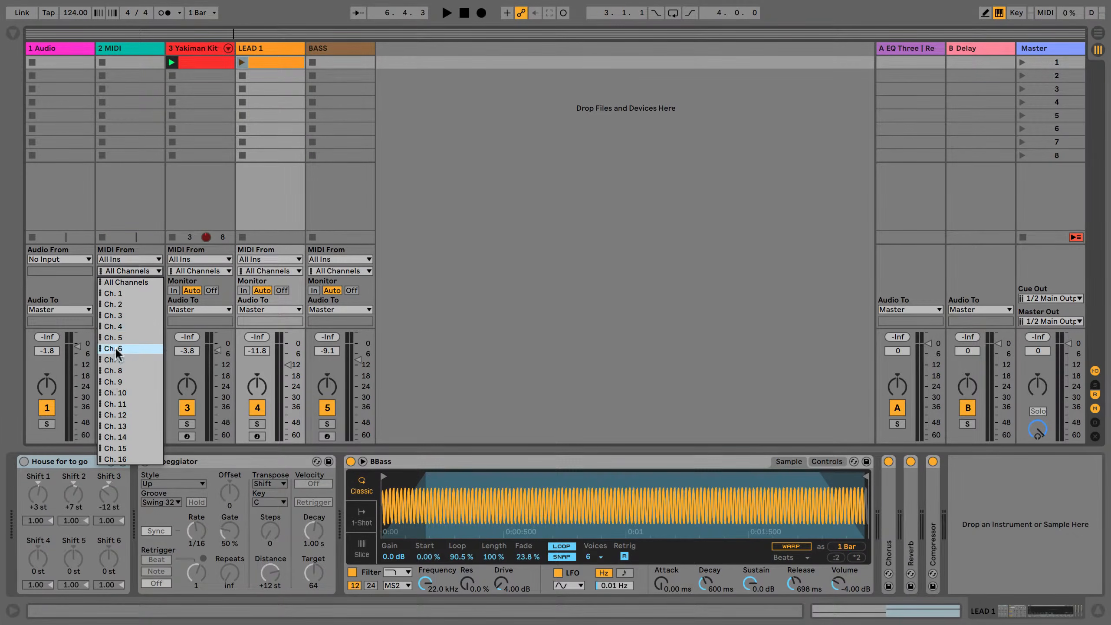
click(124, 249)
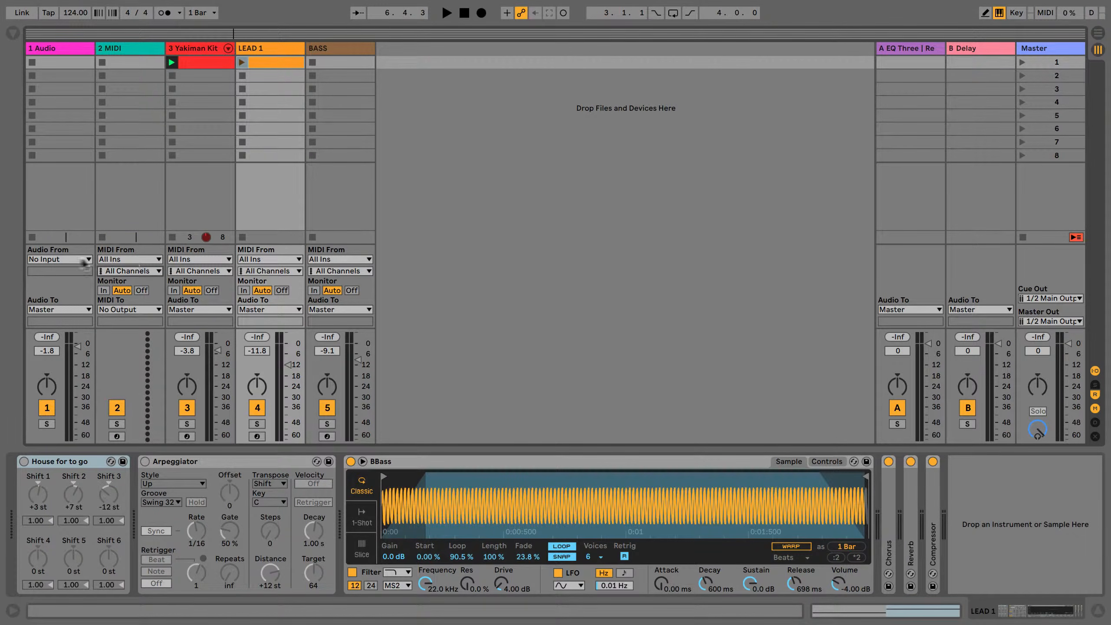
Set the 1 Audio track's input source to Ext. In and its monitoring to Auto.
click(55, 258)
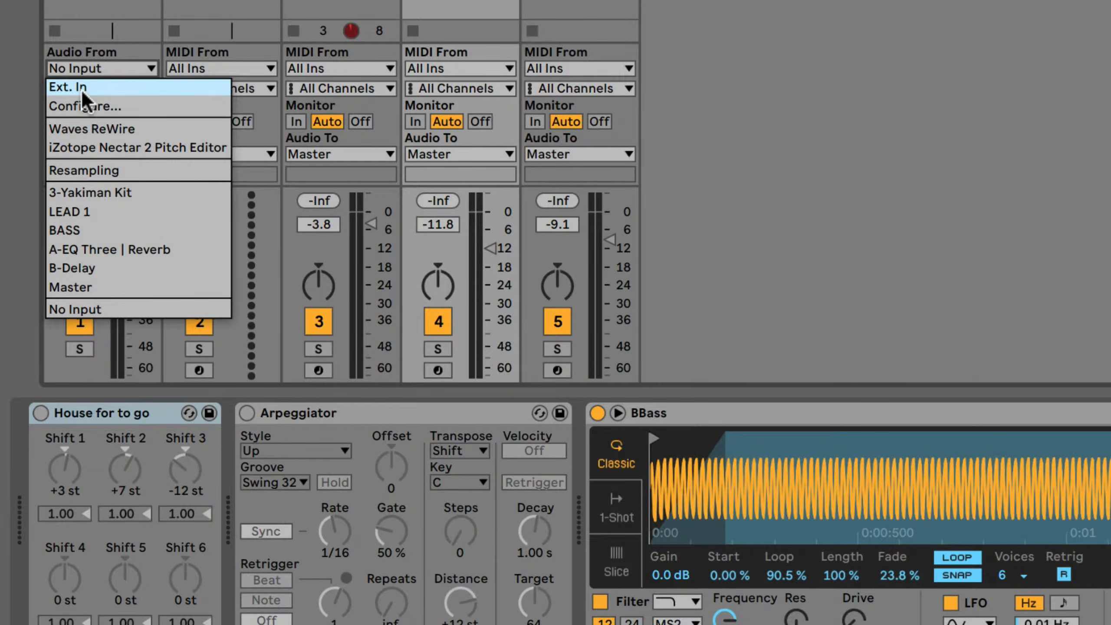
click(86, 83)
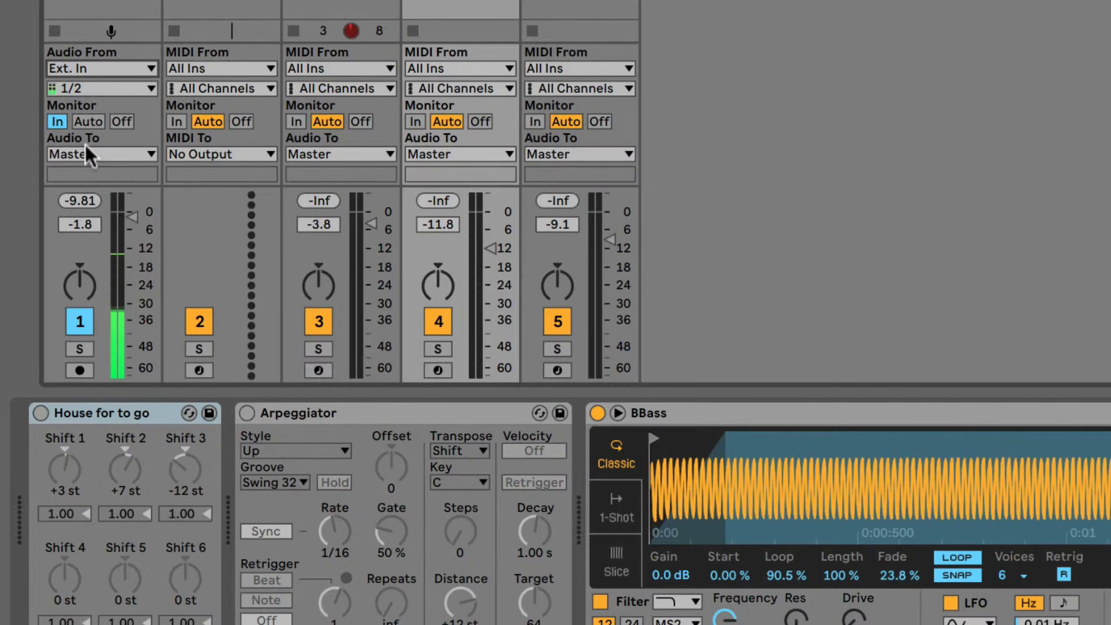
click(86, 121)
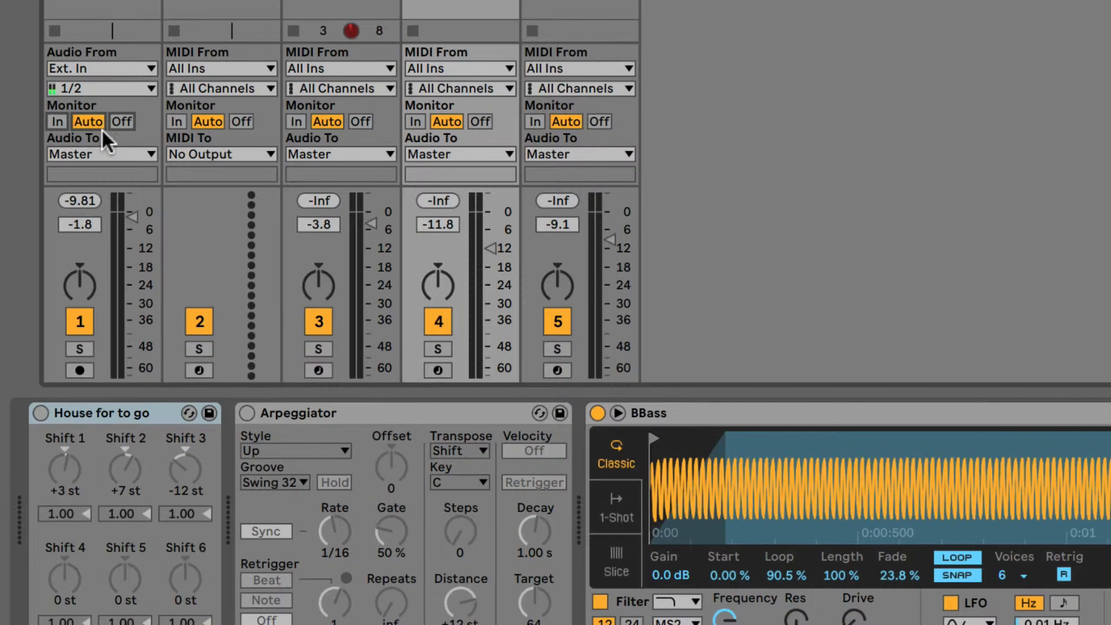
Arm the 1 Audio track briefly to monitor the incoming signal, disarm it, and set its monitoring to Off.
click(80, 370)
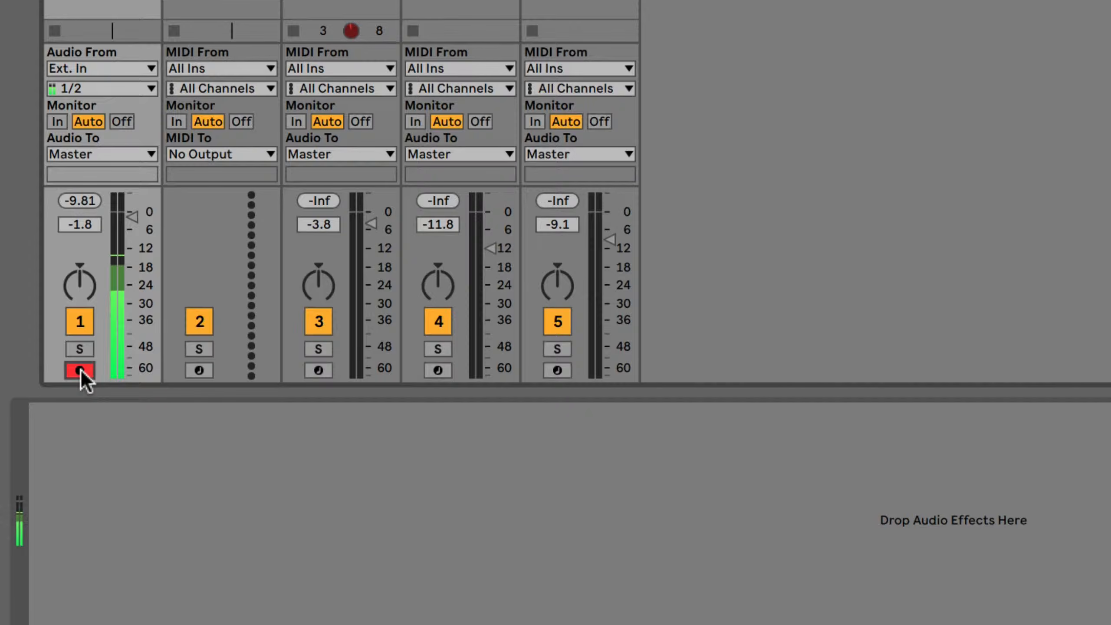
click(80, 370)
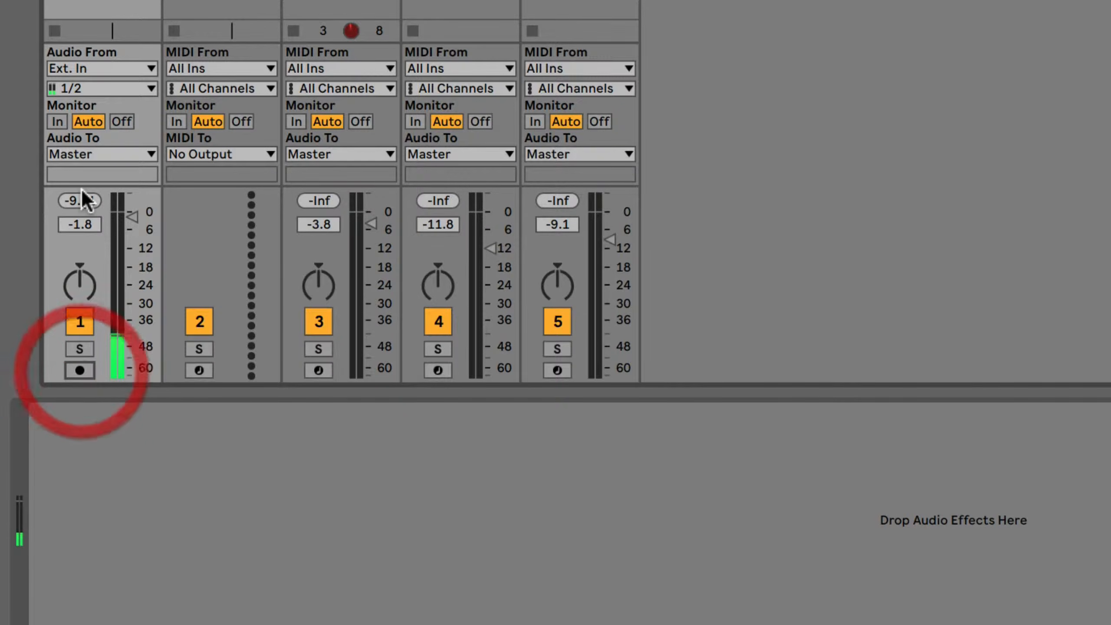
click(113, 121)
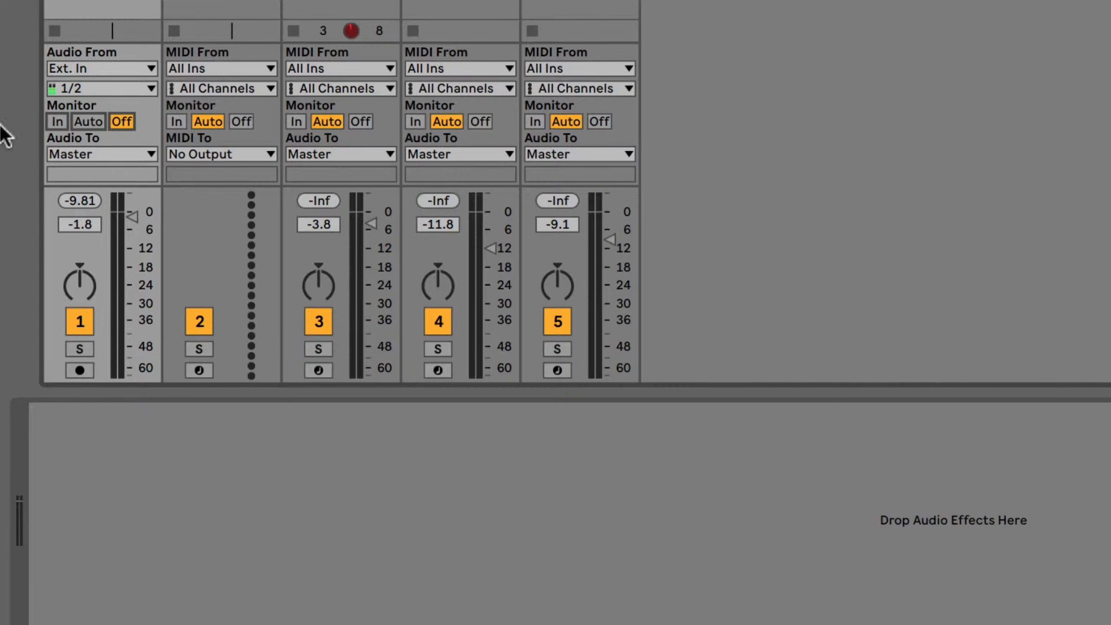
Examine the mono and stereo hardware inputs in the audio input configuration, and close the preferences.
click(94, 89)
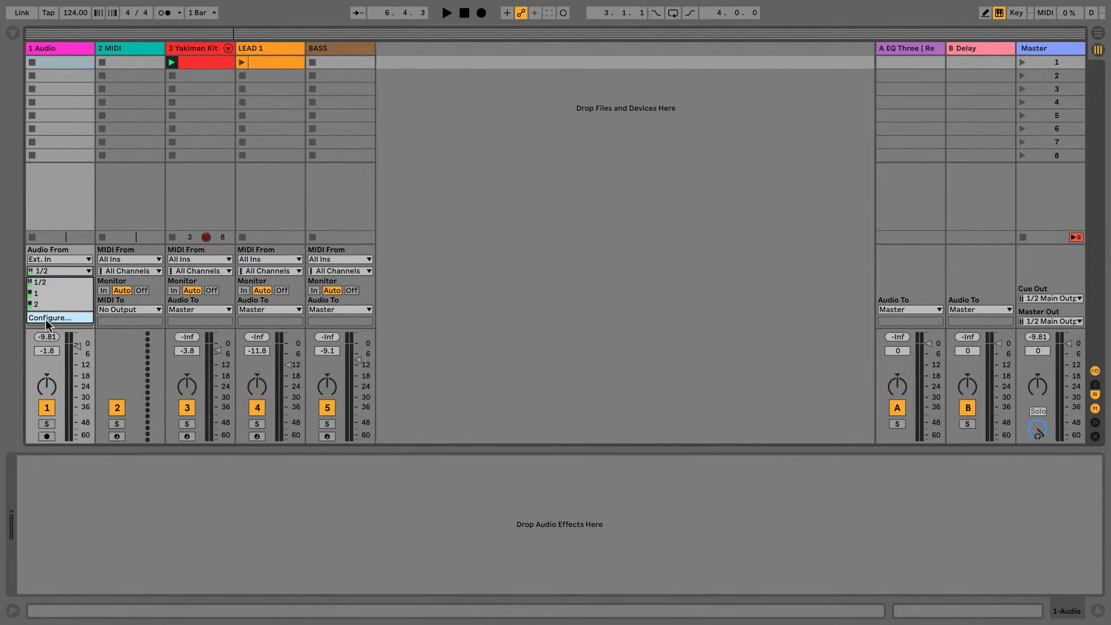
click(46, 318)
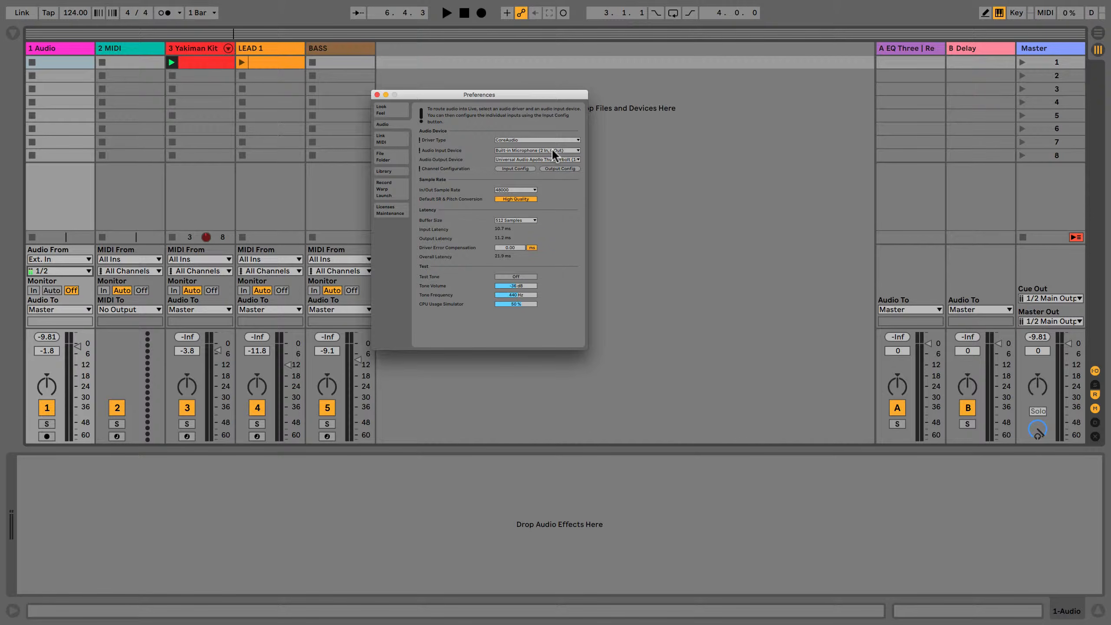
click(505, 168)
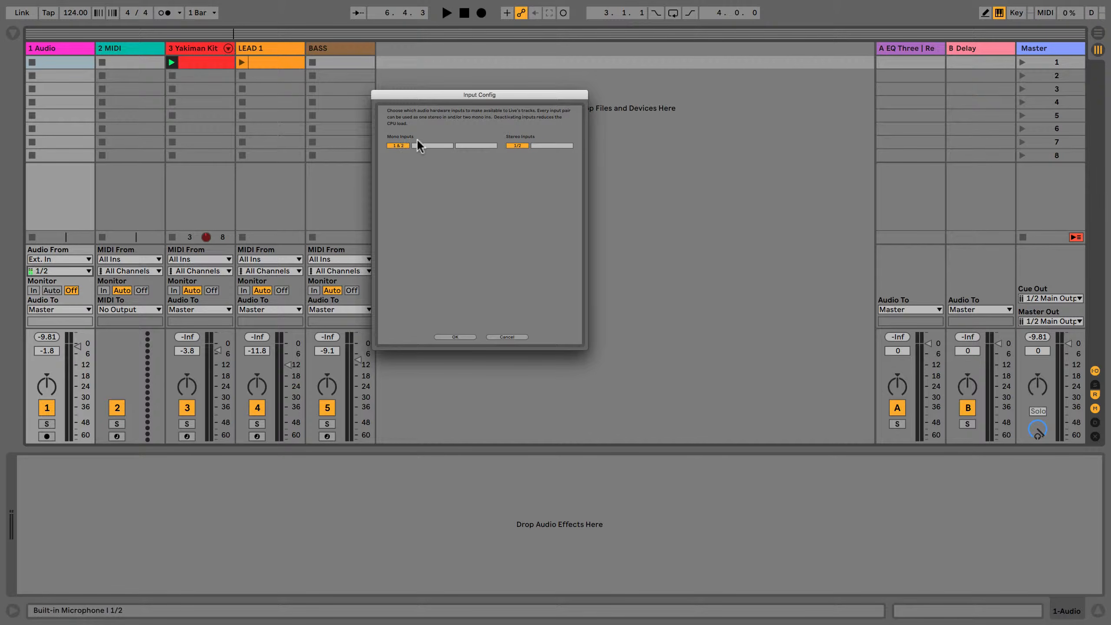
click(449, 146)
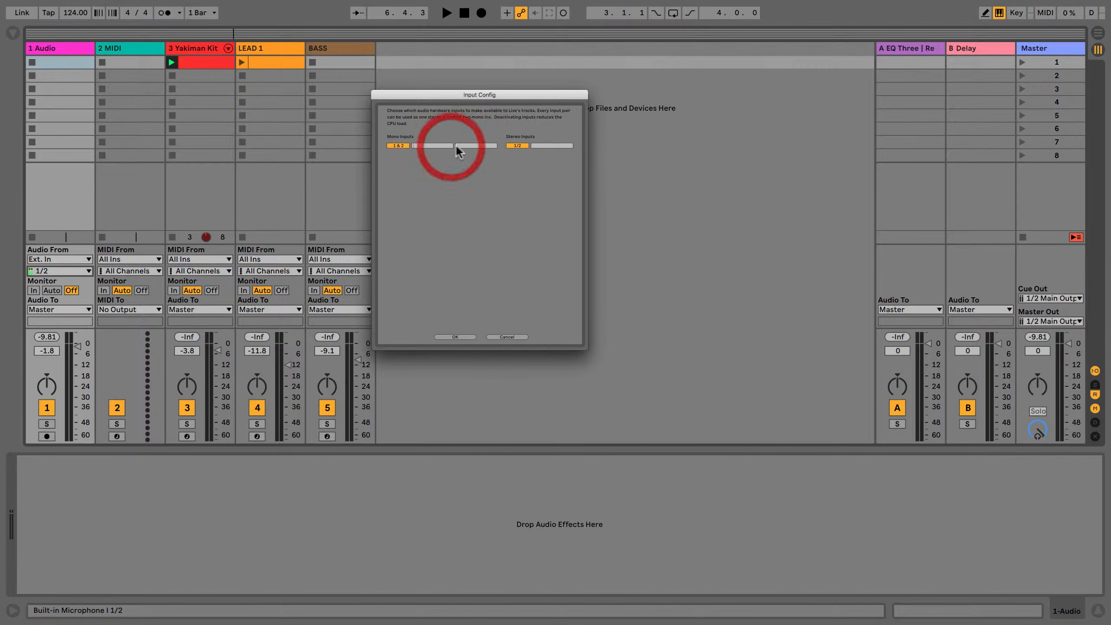
click(433, 146)
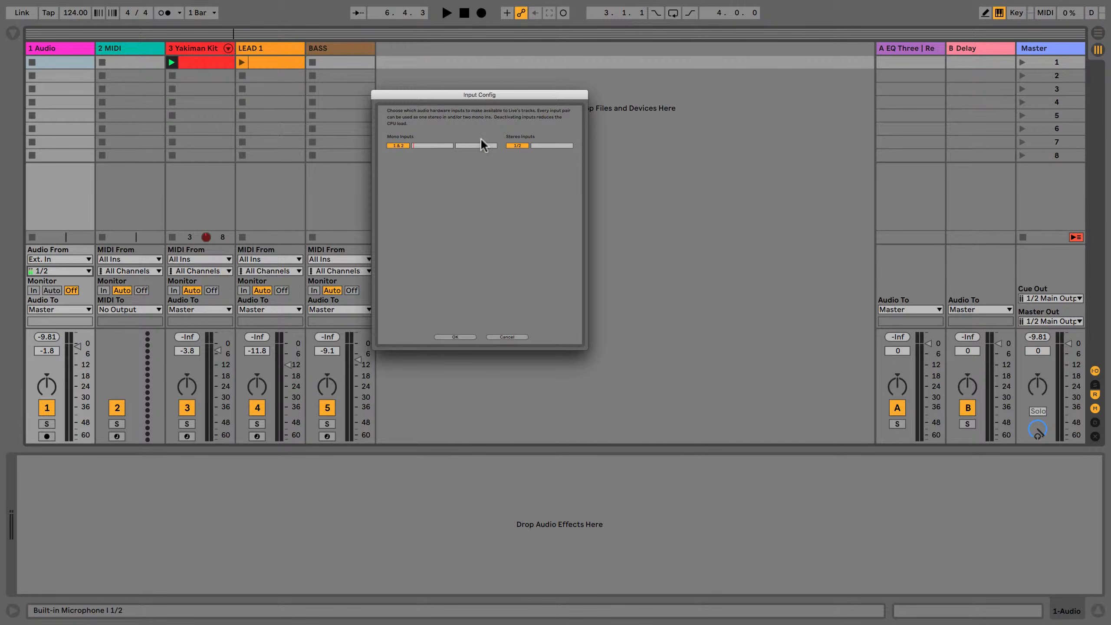
click(455, 336)
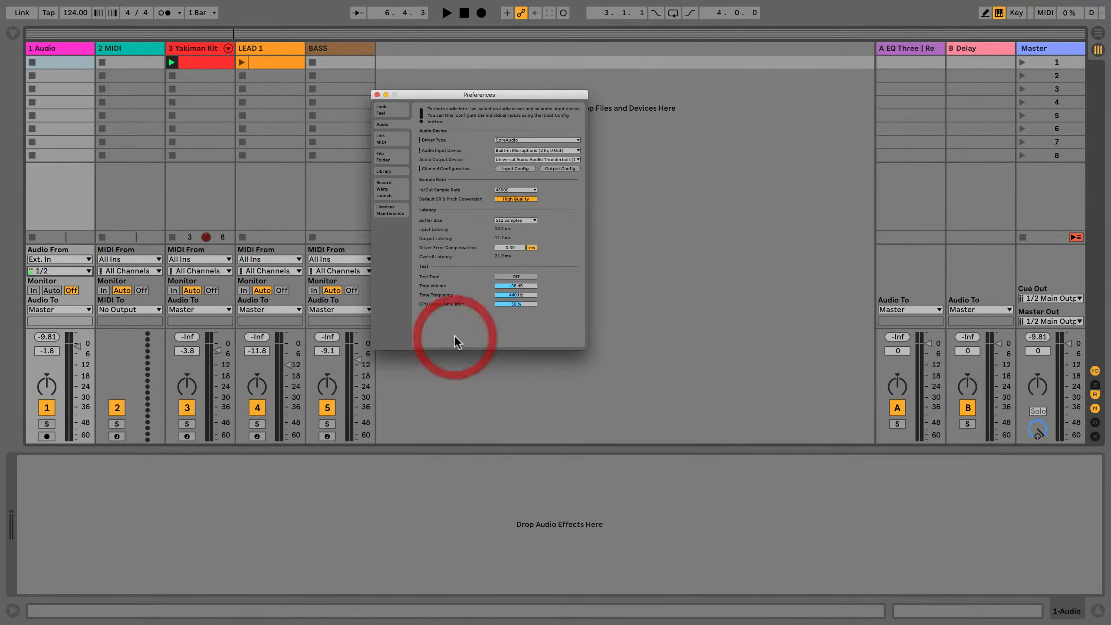
drag(418, 90, 439, 92)
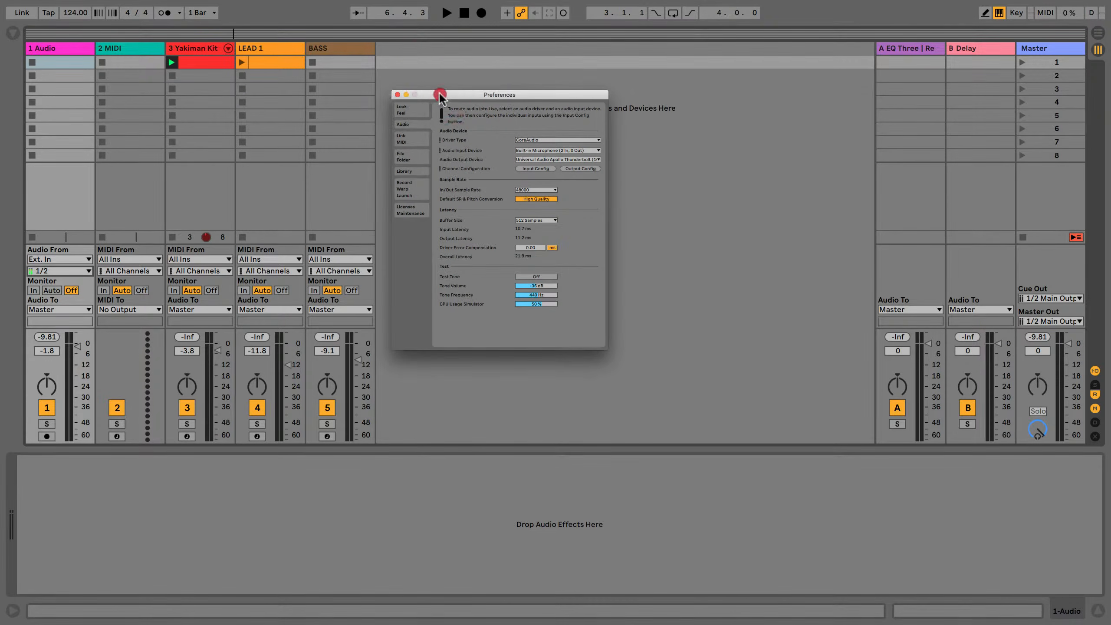
click(397, 95)
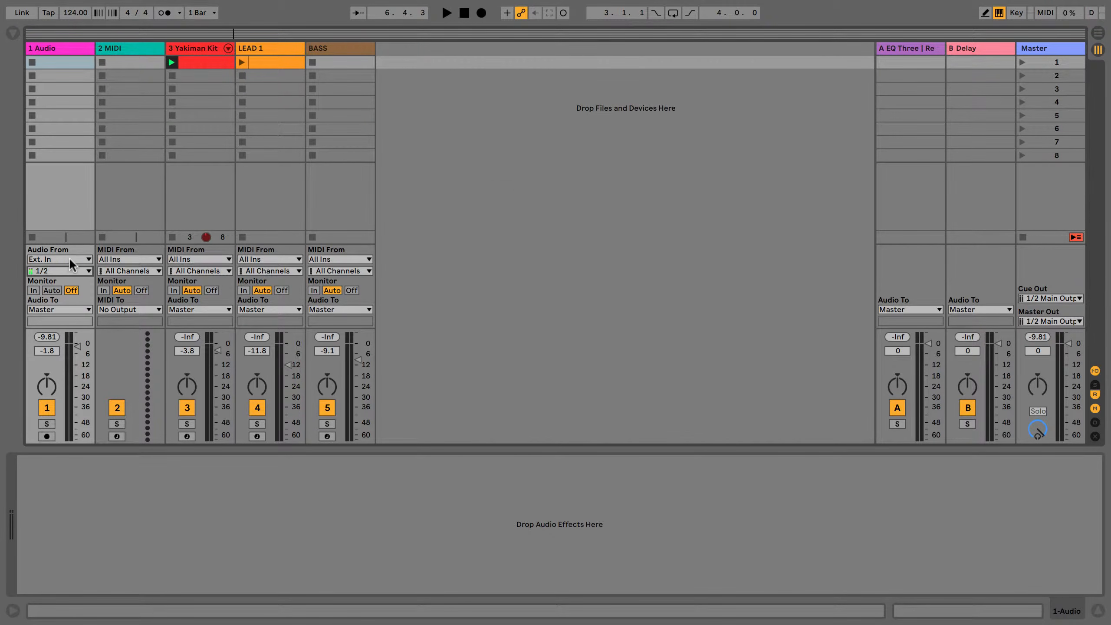
Set the 1 Audio track's input channel to mono input 1, and switch its input source to Resampling.
click(66, 270)
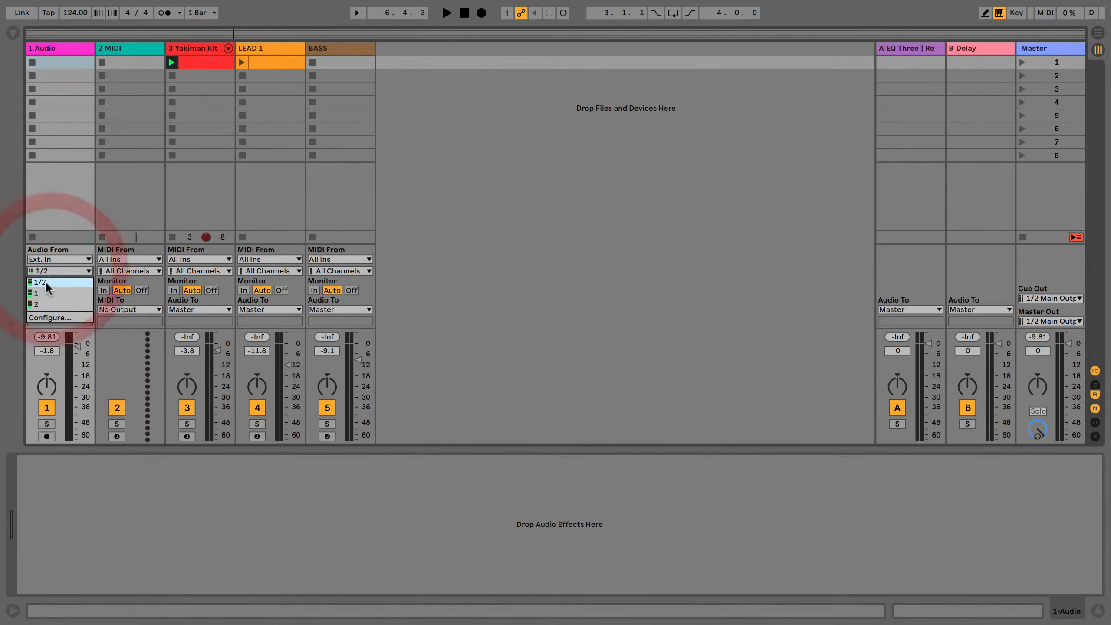
click(36, 303)
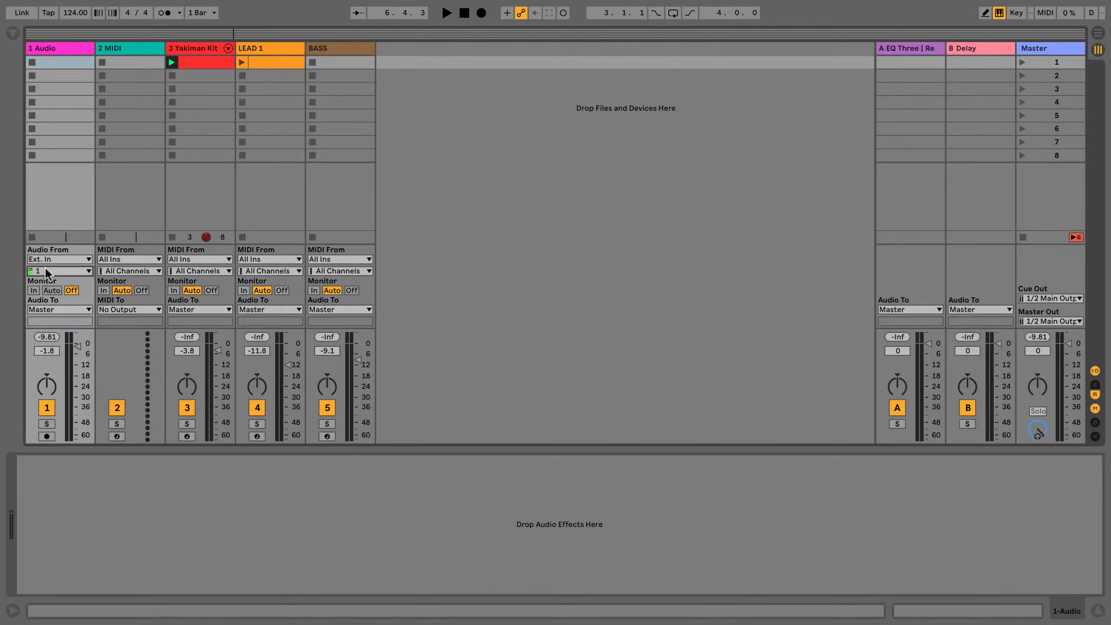
click(46, 292)
click(47, 258)
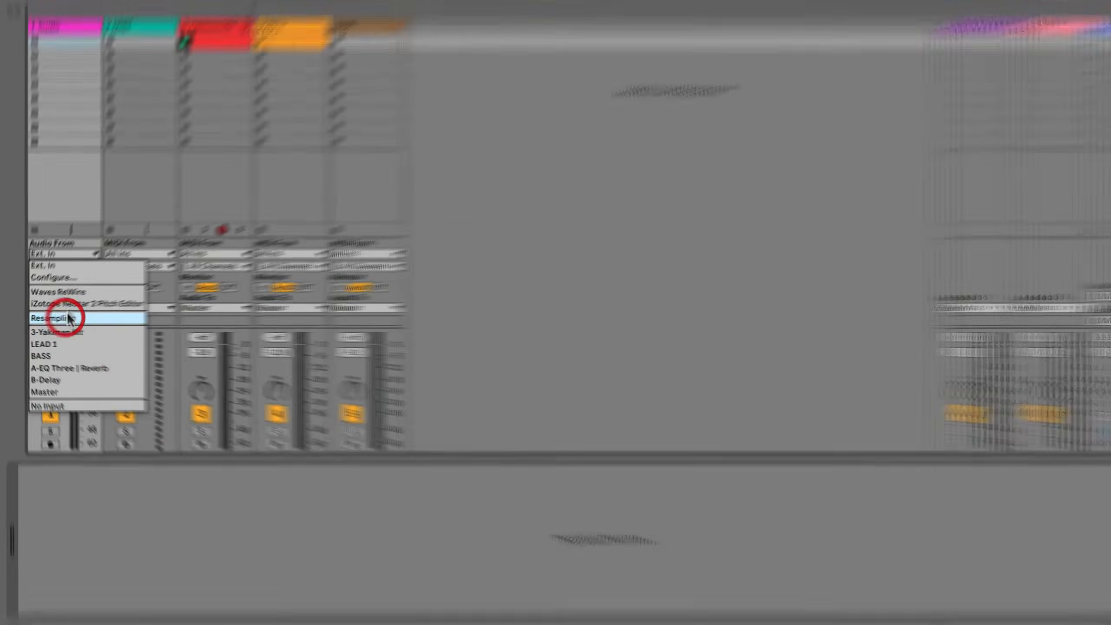
click(174, 300)
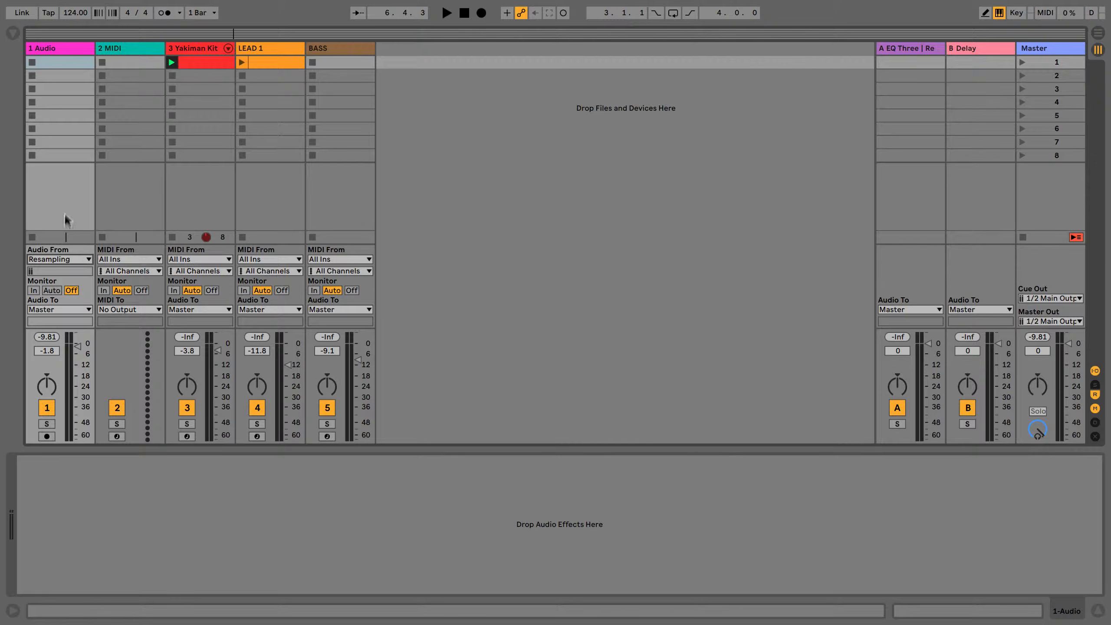
Review the 2 MIDI, Yakiman Kit, LEAD 1 and BASS tracks as resampling sources for the 1 Audio track.
click(147, 45)
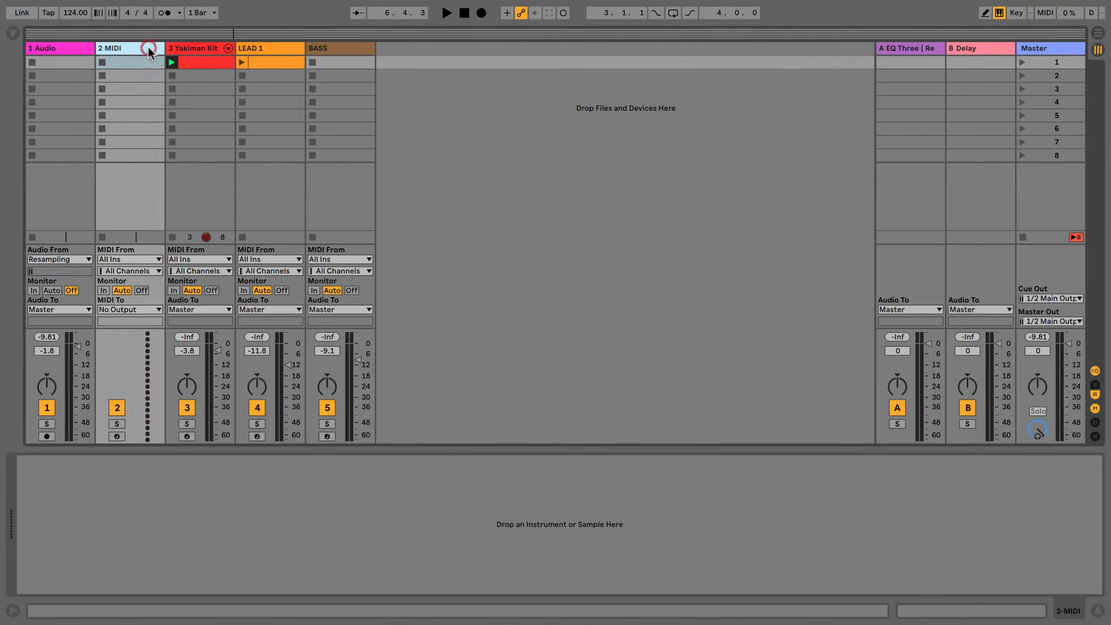
click(192, 45)
click(303, 46)
click(309, 48)
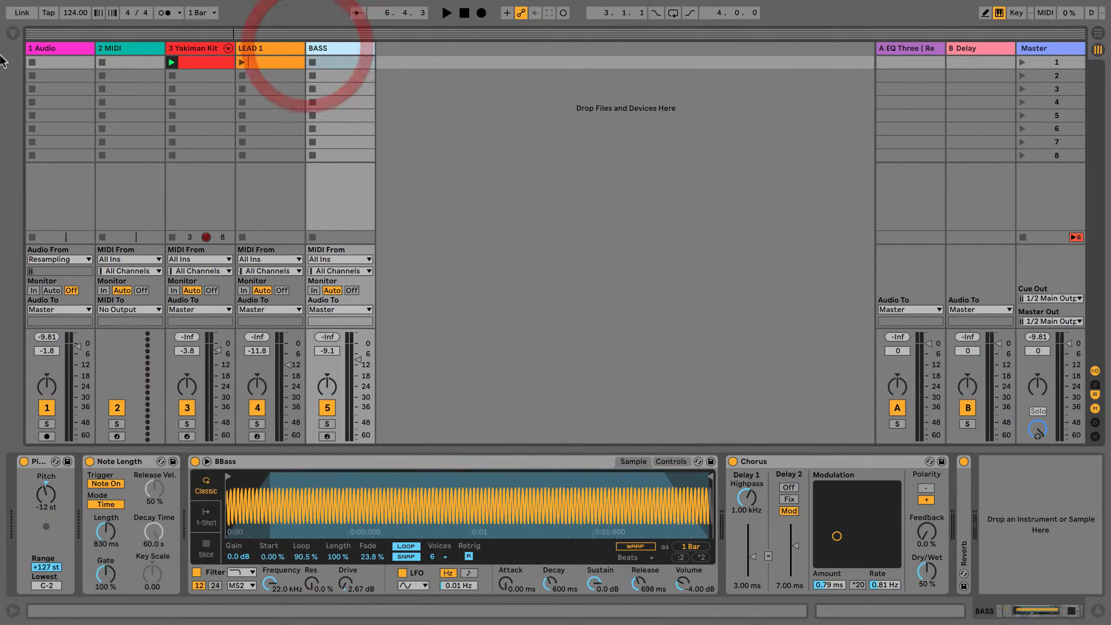
click(46, 48)
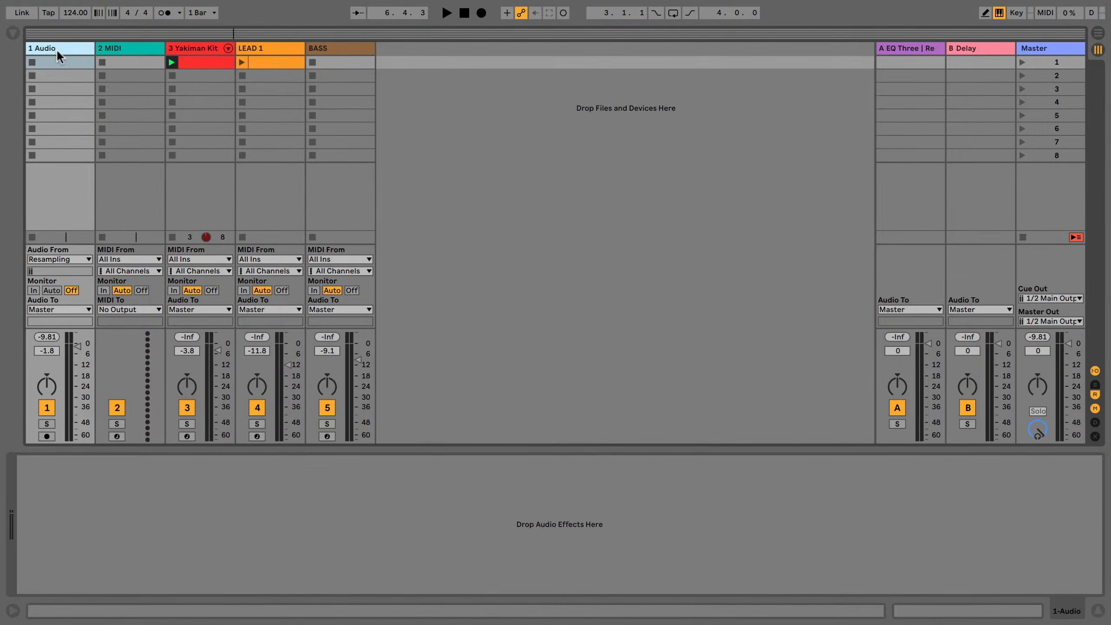
click(183, 48)
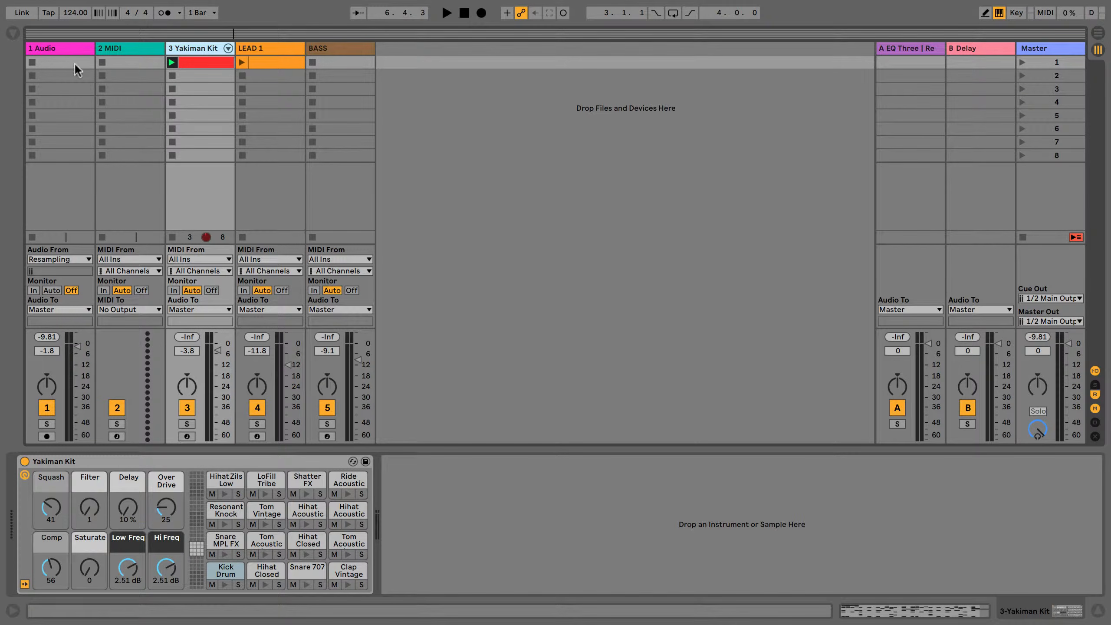
shift+click(249, 47)
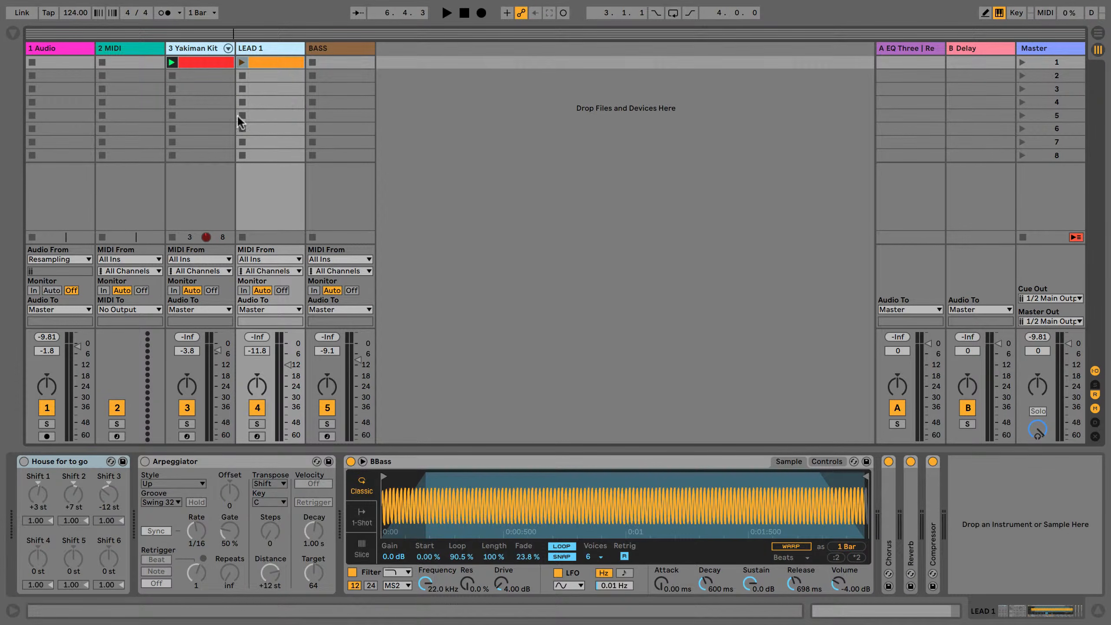
click(205, 48)
click(249, 47)
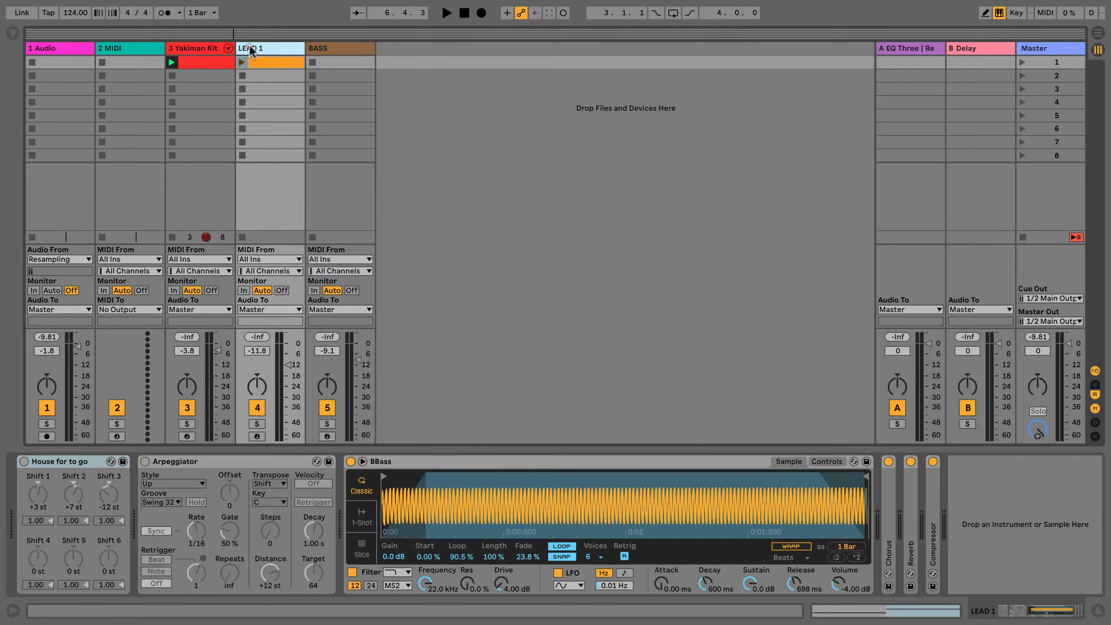
click(321, 47)
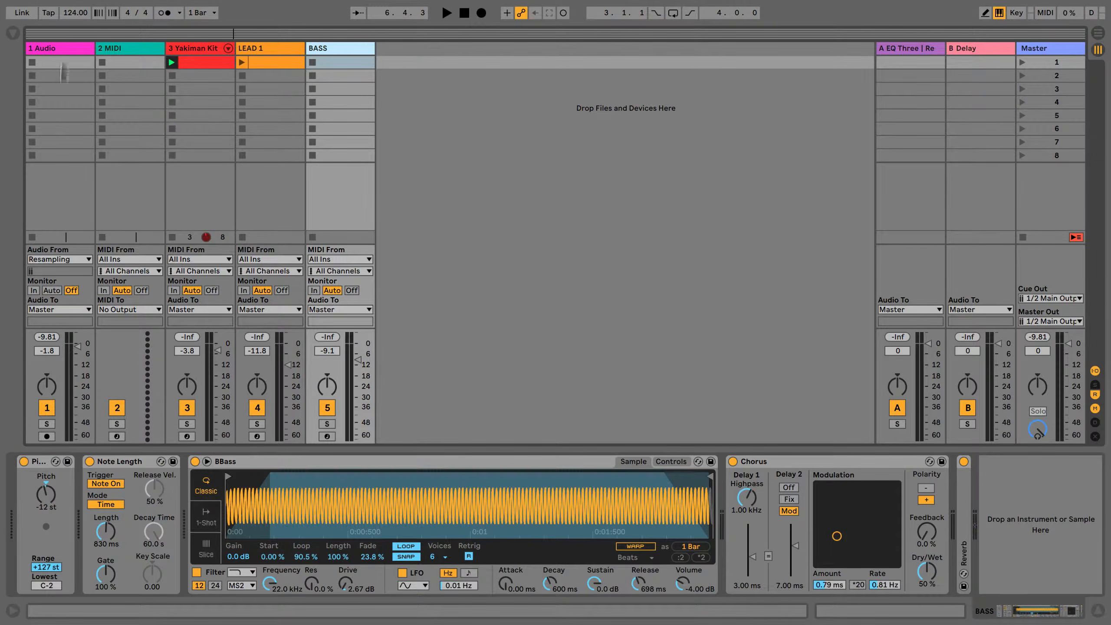
click(55, 46)
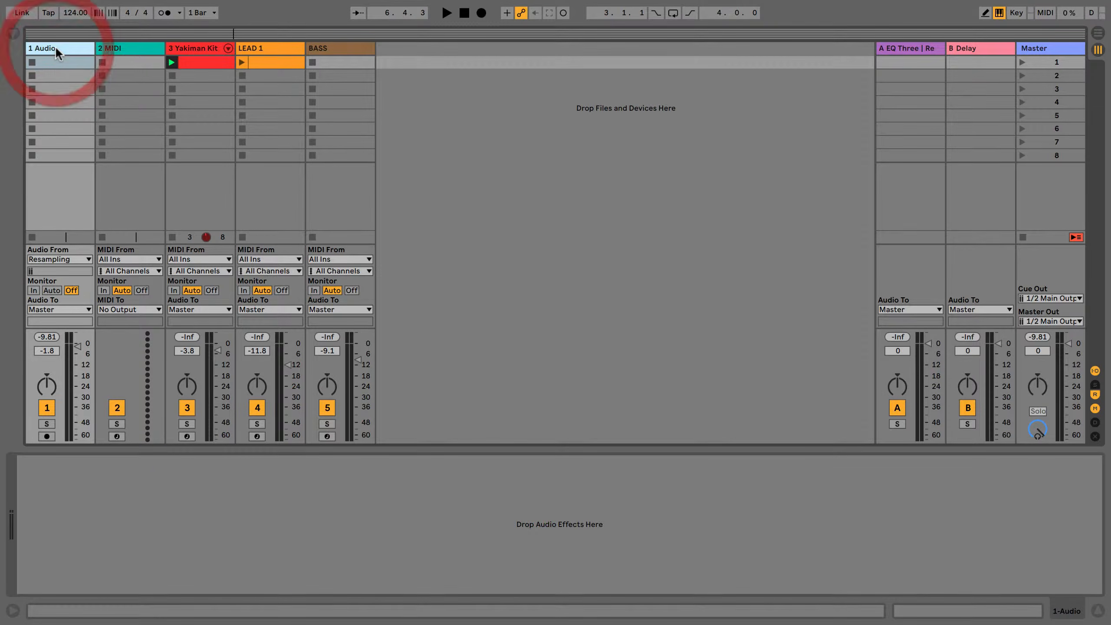
Change the 1 Audio track's input source to No Input, and switch it to Master.
click(44, 259)
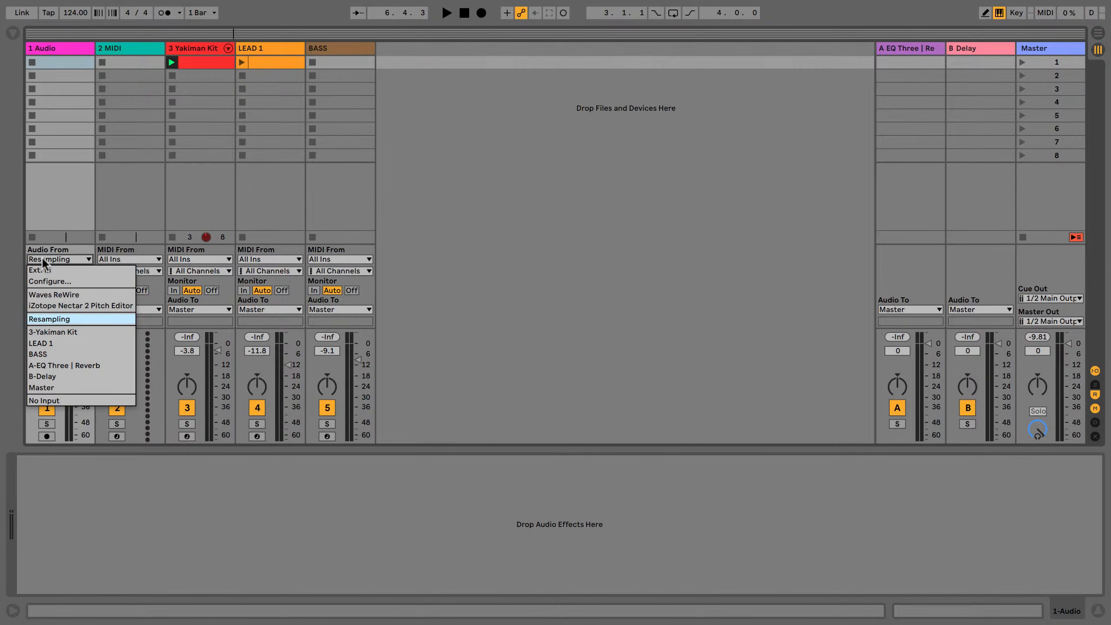
click(44, 402)
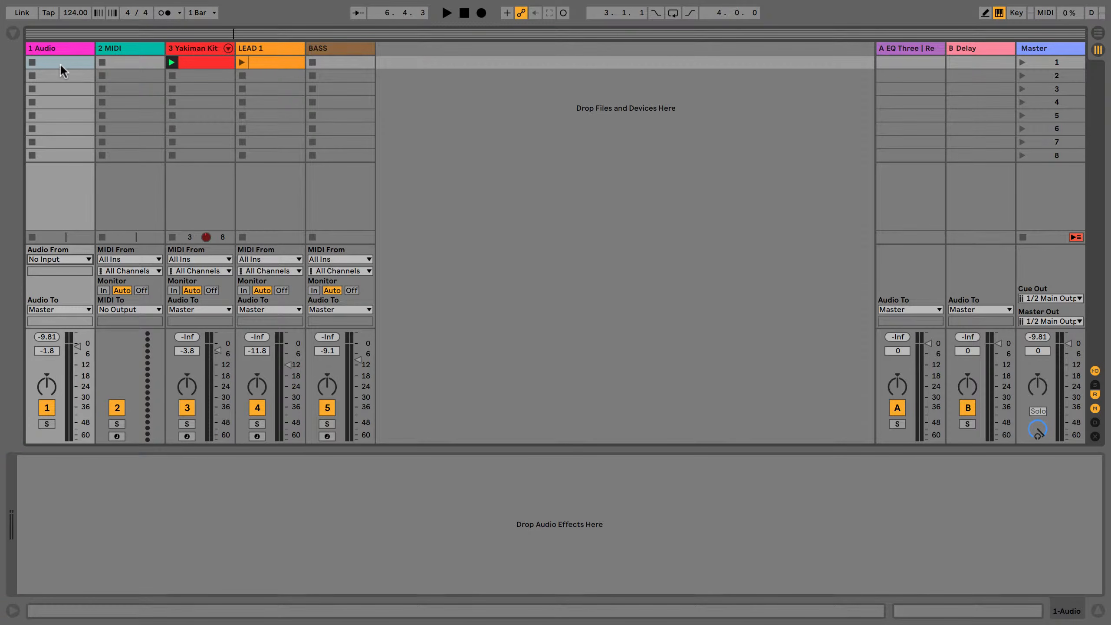
click(53, 259)
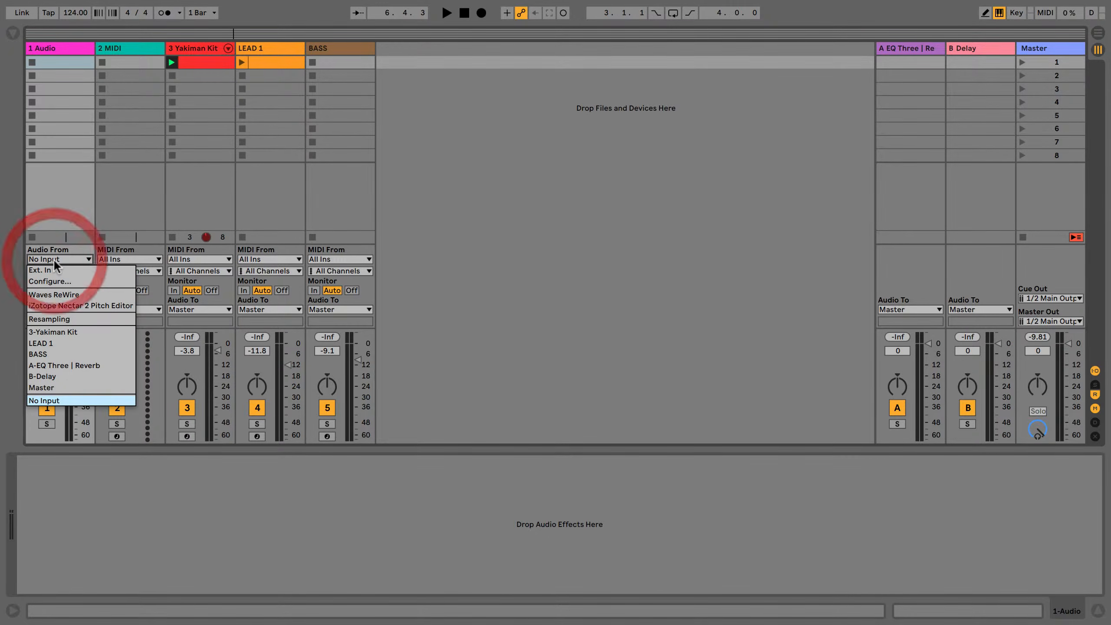
click(47, 385)
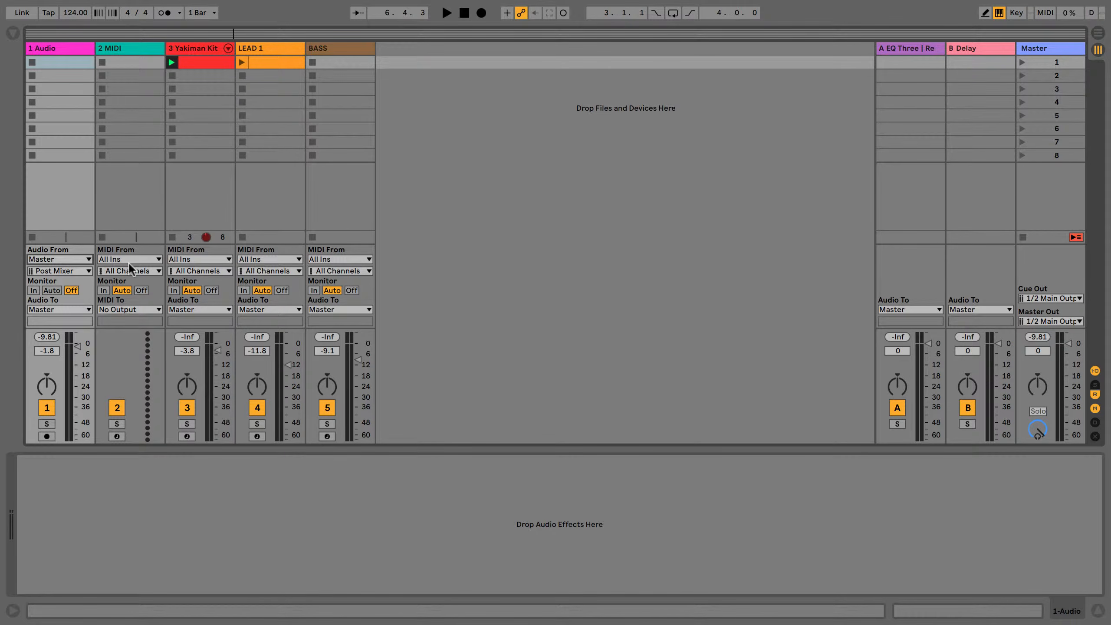
Inspect the A EQ Three | Reverb and B Delay return tracks.
click(930, 49)
click(974, 52)
click(930, 50)
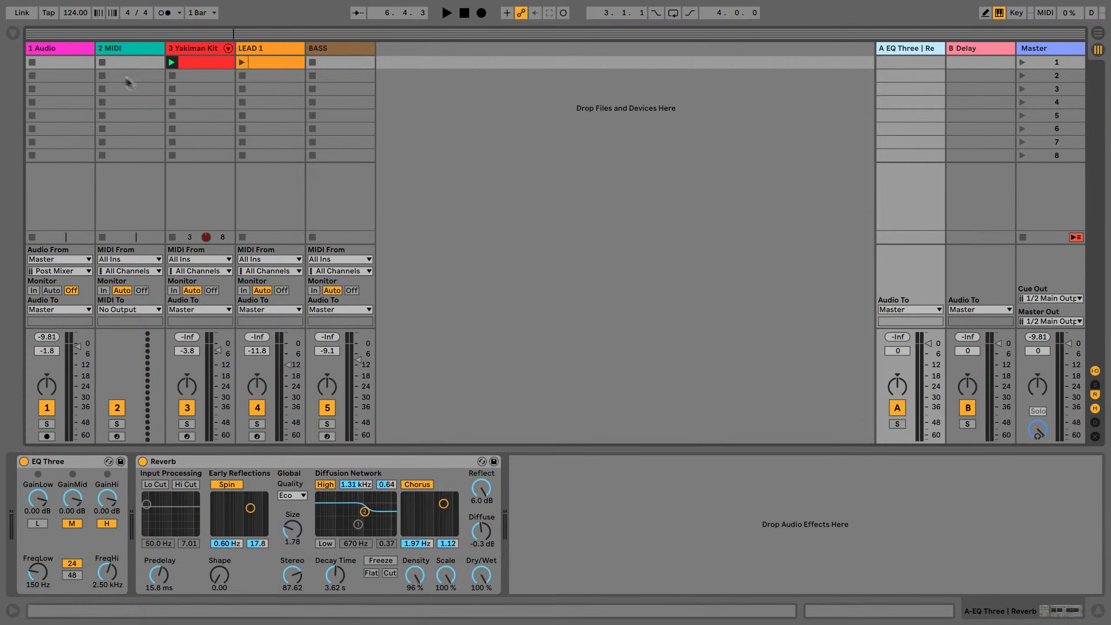
Set the 1 Audio track's input source to BASS, and check its available output destinations.
click(66, 51)
click(50, 258)
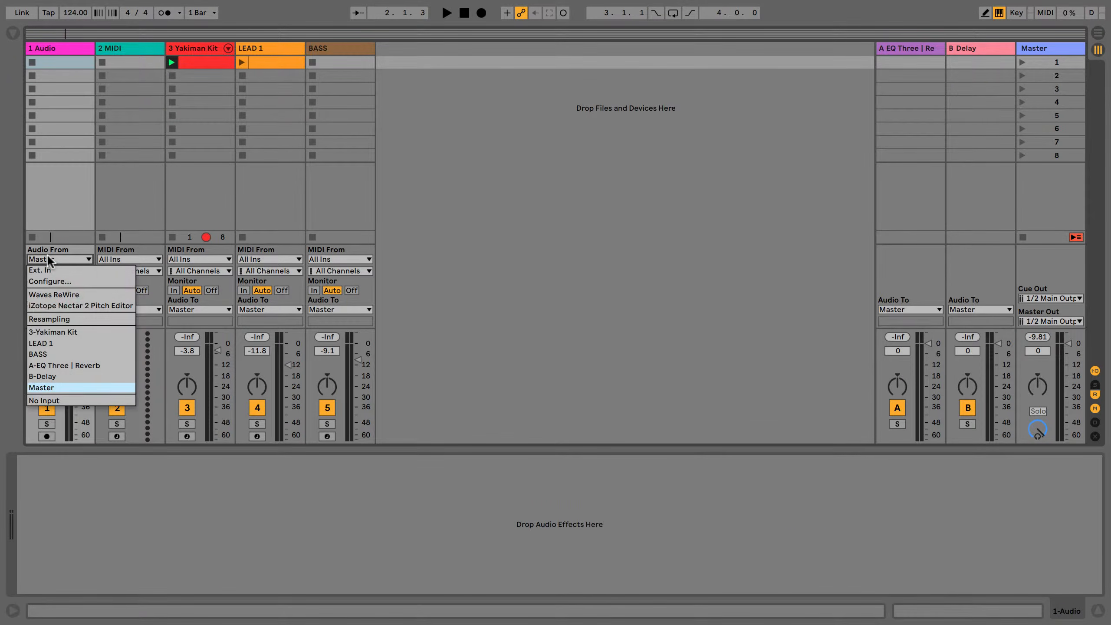
click(44, 357)
click(43, 309)
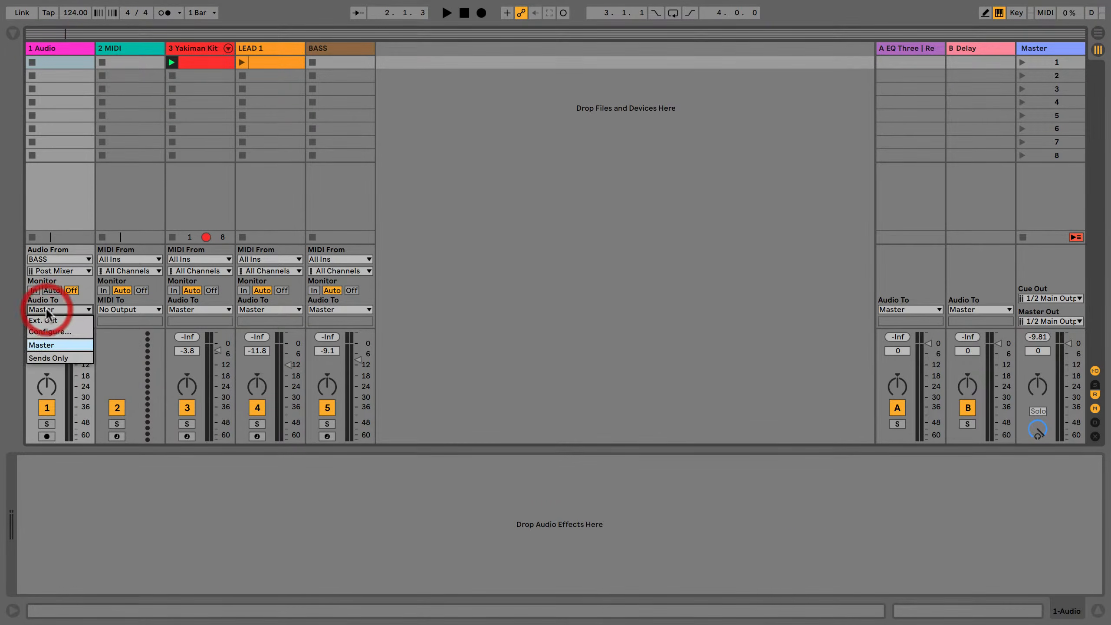
click(43, 323)
click(51, 258)
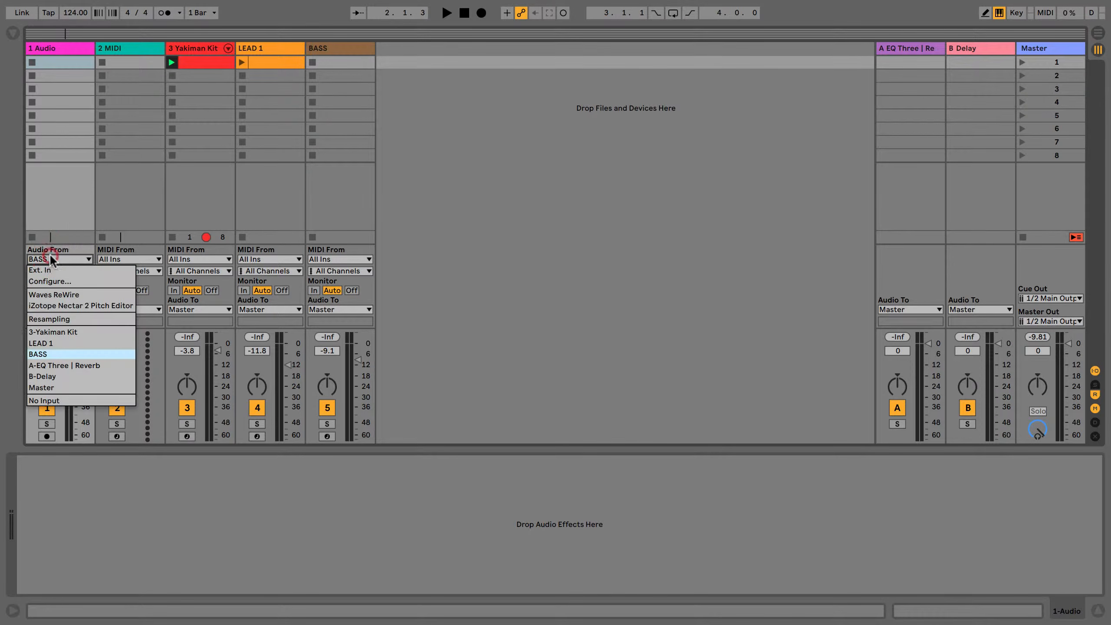
click(41, 354)
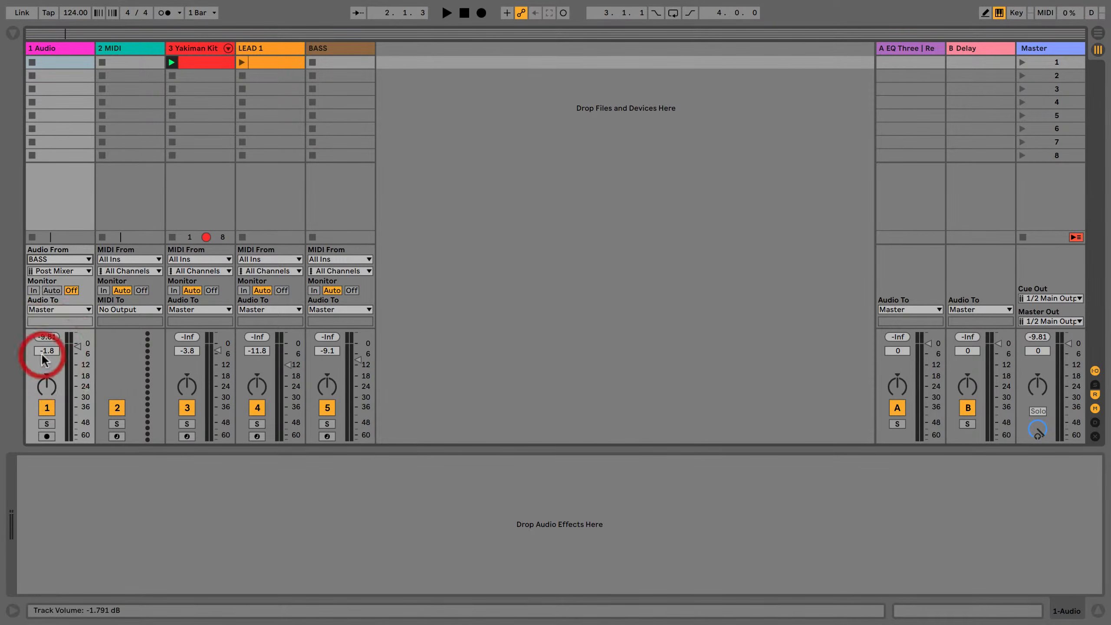
Switch the 1 Audio track's input source to 3-Yakiman Kit.
click(47, 272)
click(45, 253)
click(47, 258)
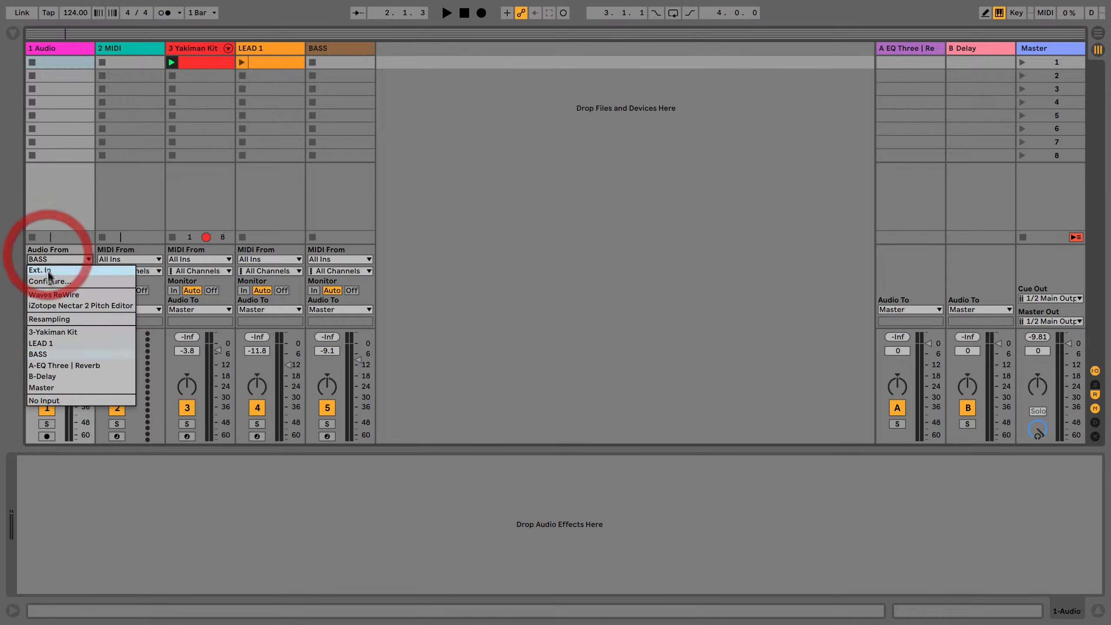
click(45, 333)
Unfold the Yakiman Kit track to examine its individual drum and return chains in the mixer, and fold it again.
click(201, 48)
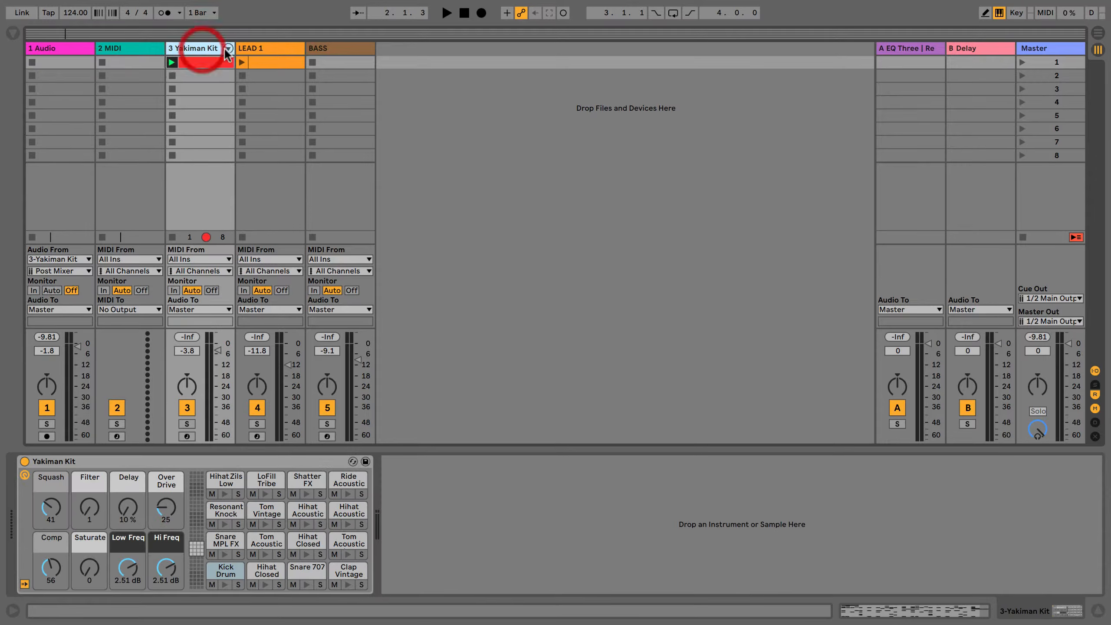
click(228, 49)
scroll(464, 84, right, 5)
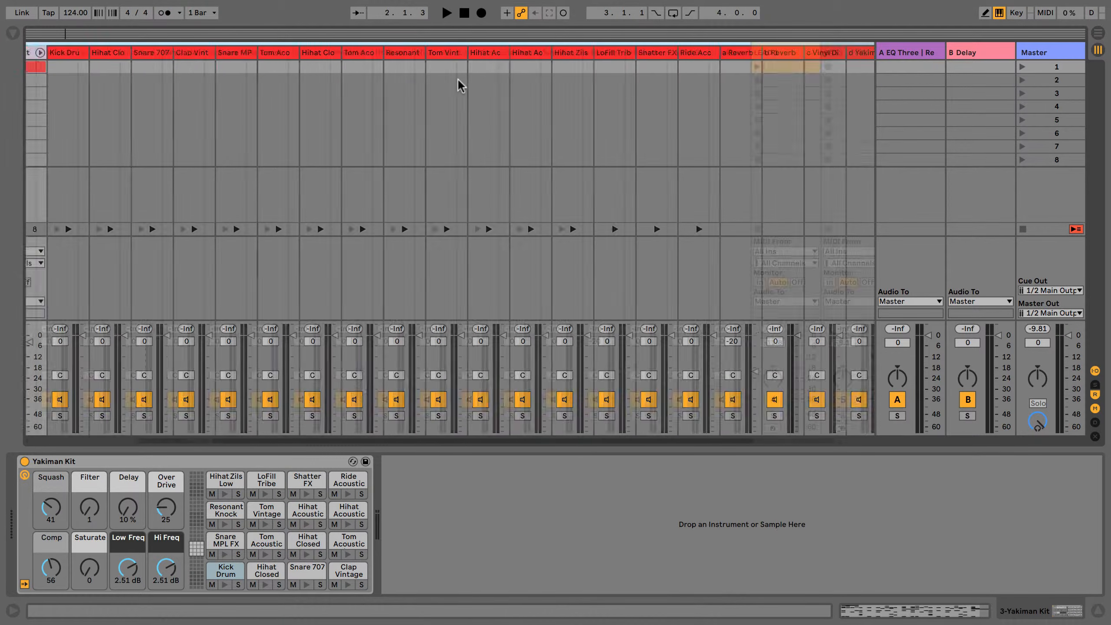
scroll(461, 82, left, 5)
scroll(259, 137, right, 10)
scroll(248, 132, right, 2)
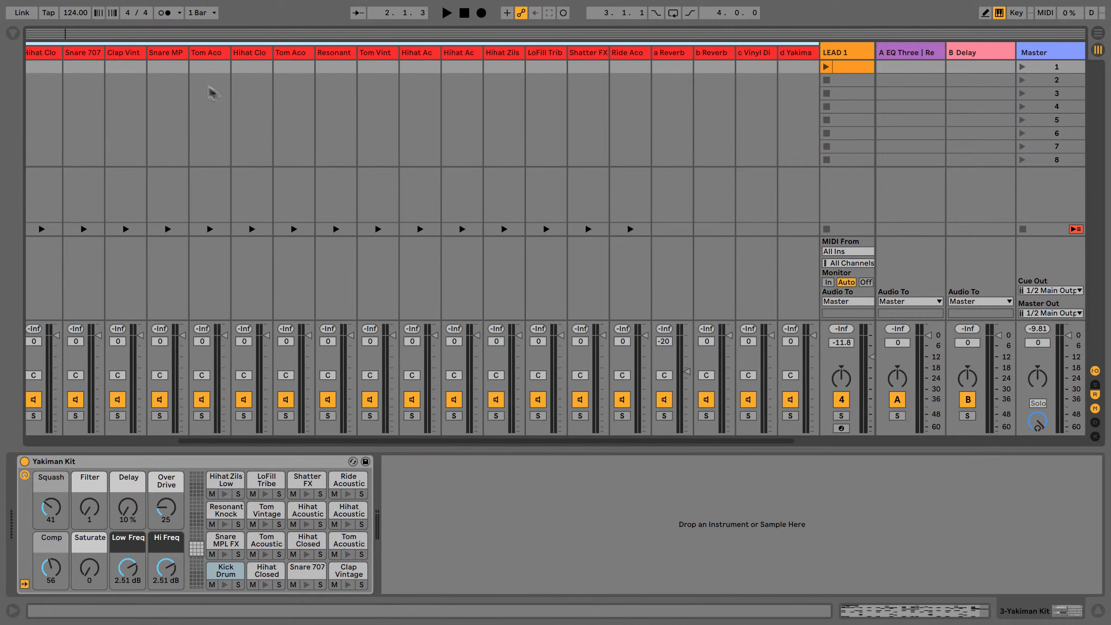
scroll(211, 92, left, 12)
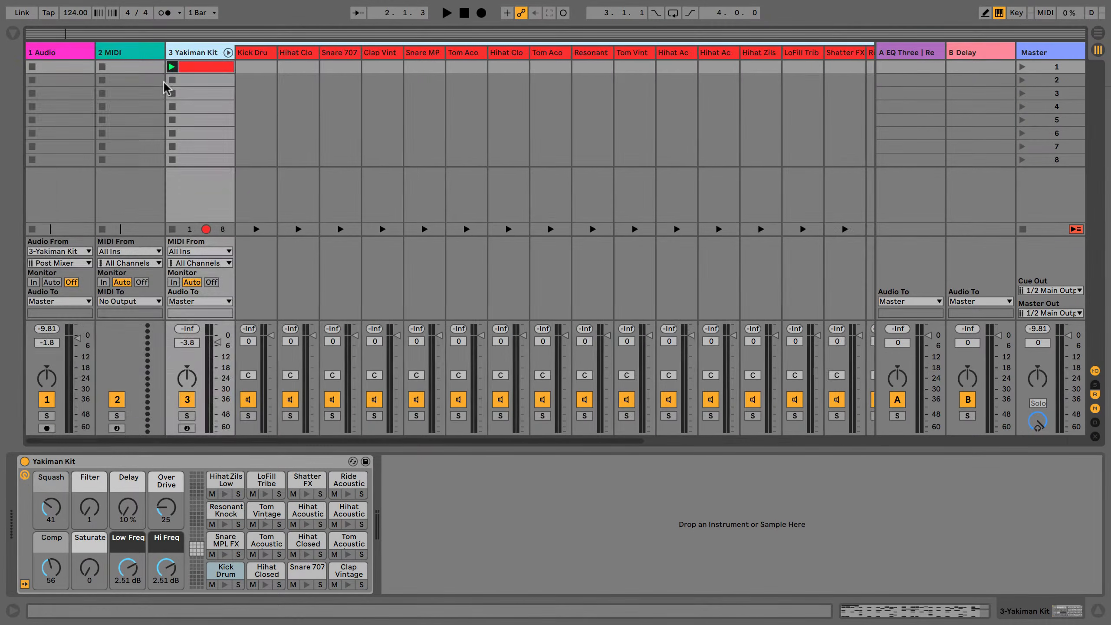
click(228, 53)
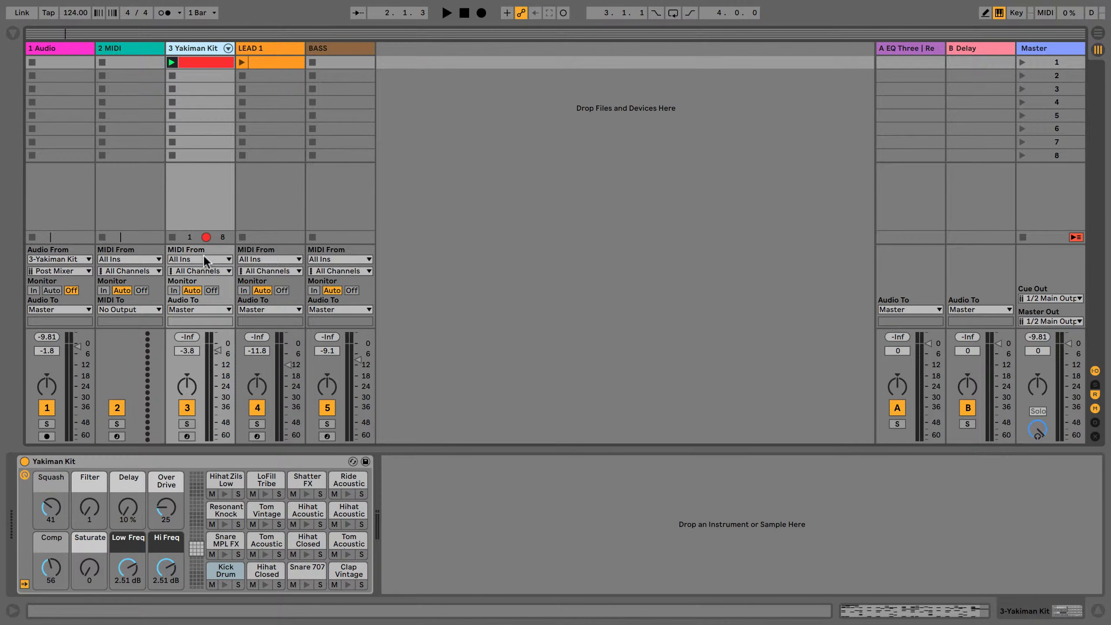
Review the Pre FX, Post FX and Post Mixer tap points of the Yakiman Kit and its chains as inputs for the 1 Audio track.
click(72, 49)
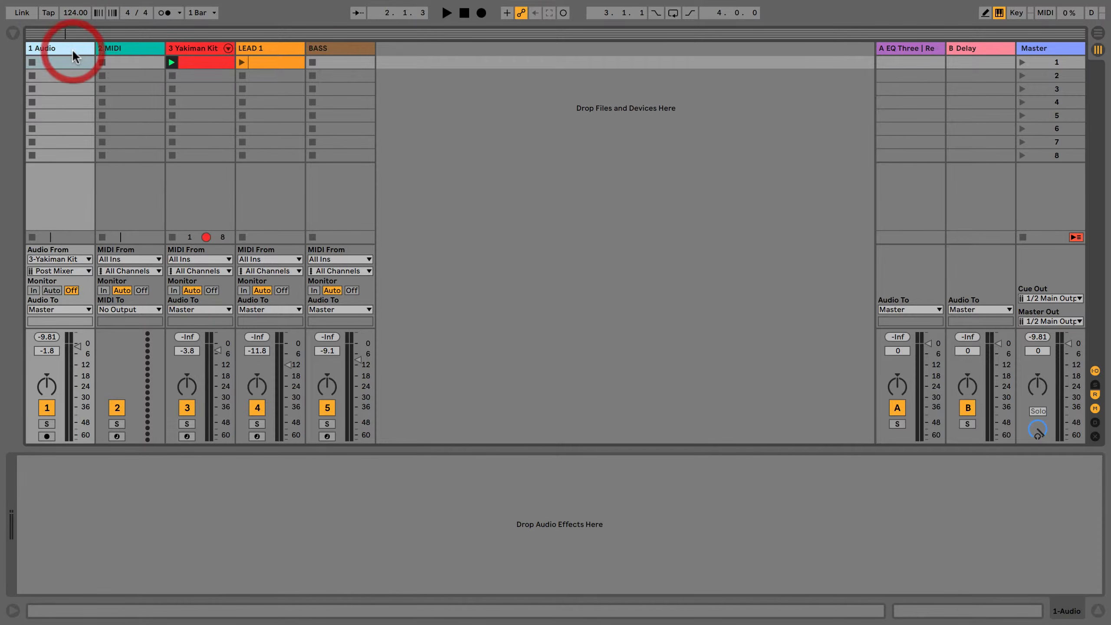
click(49, 258)
click(51, 259)
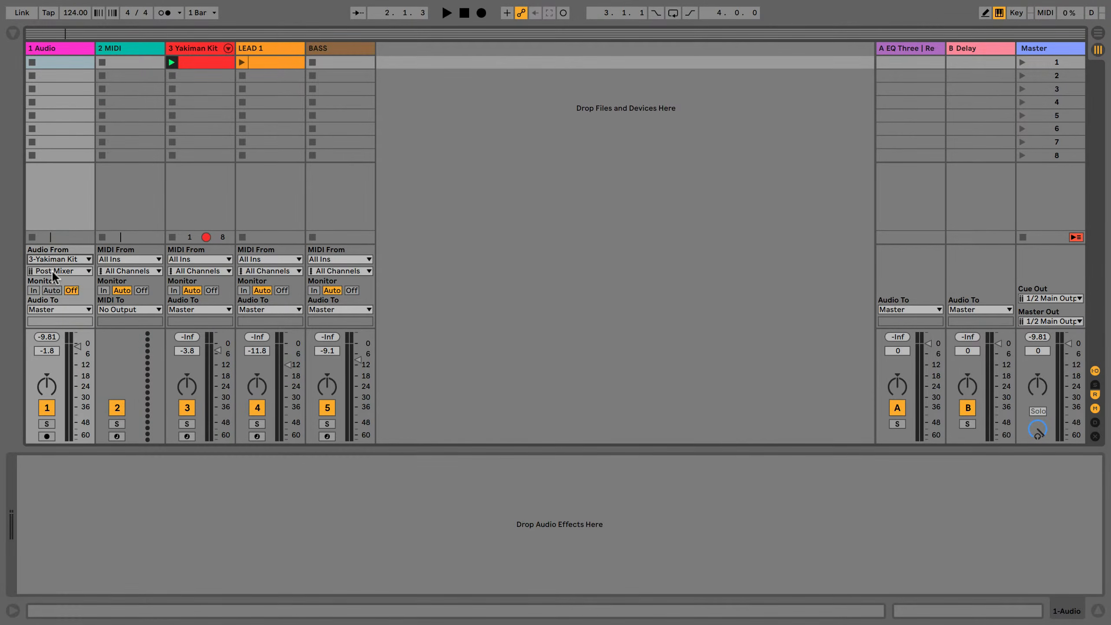
click(52, 270)
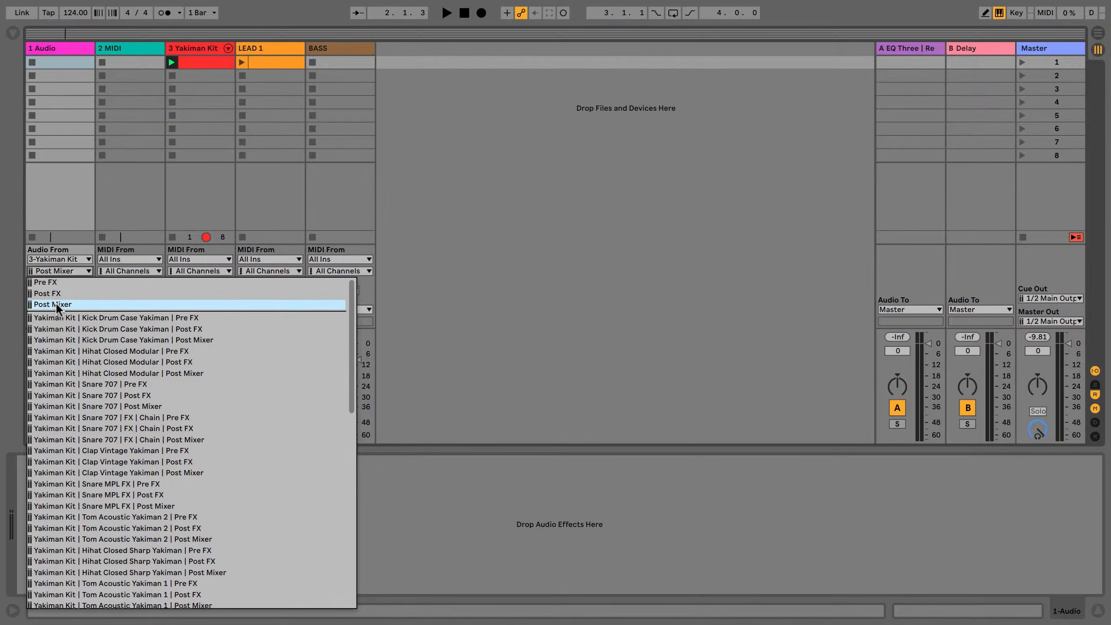
scroll(56, 310, down, 2)
scroll(55, 310, up, 2)
scroll(56, 311, down, 1)
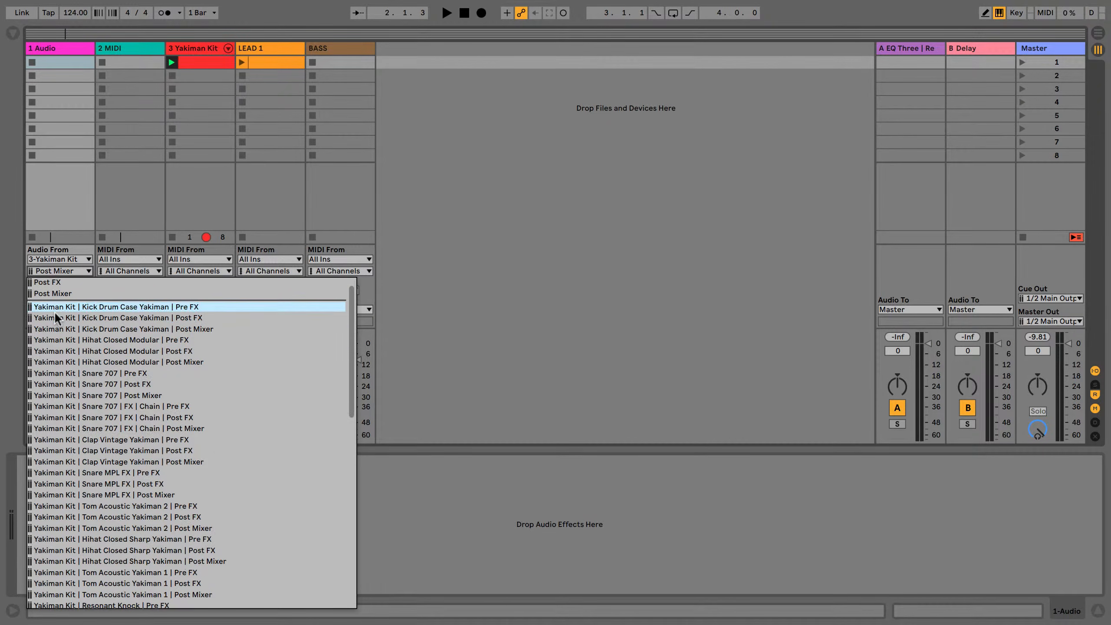
scroll(54, 312, down, 15)
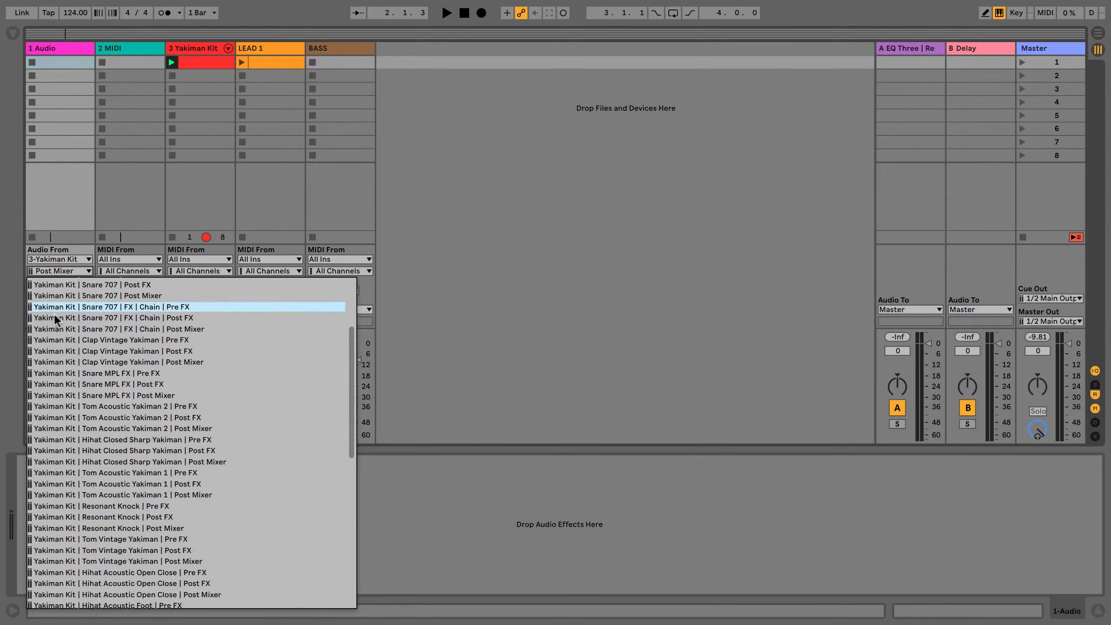
scroll(58, 385, down, 2)
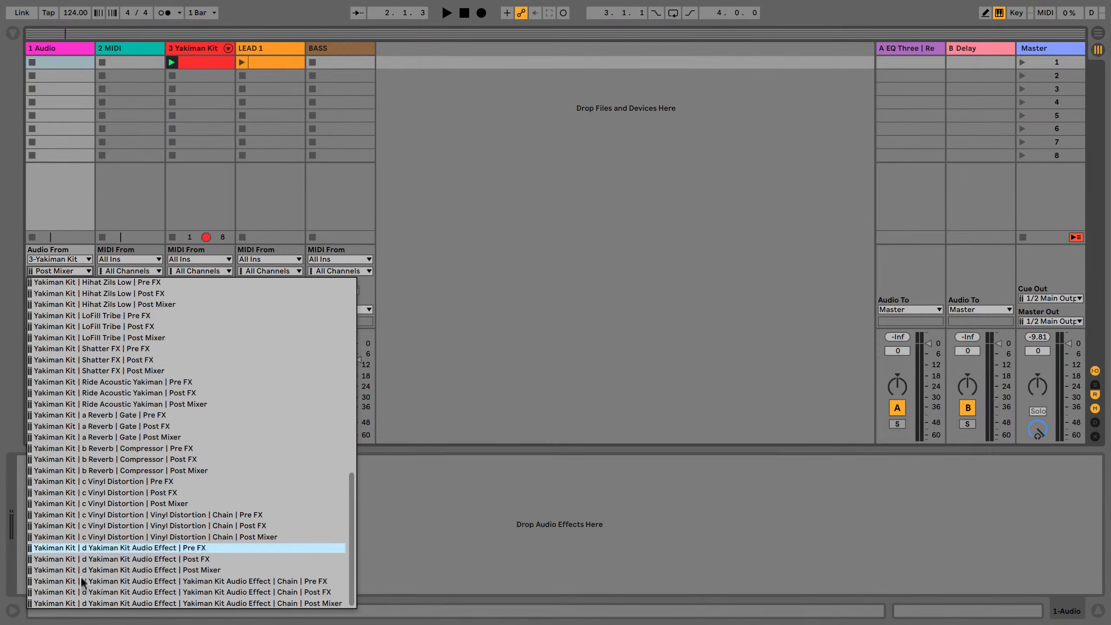
scroll(89, 439, up, 5)
scroll(90, 438, down, 5)
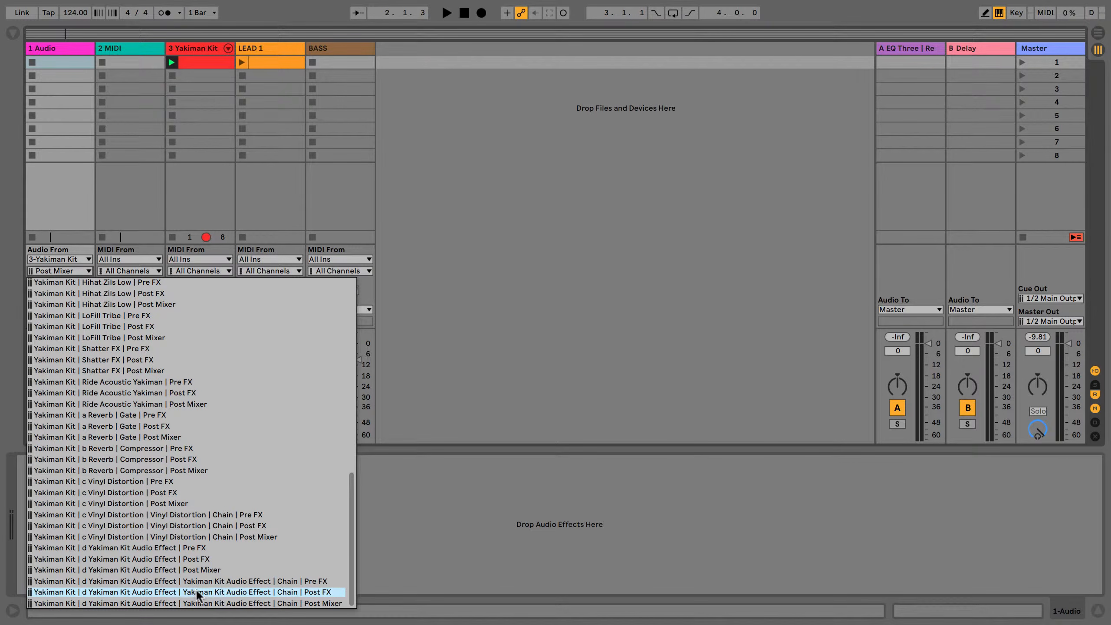
scroll(176, 540, up, 15)
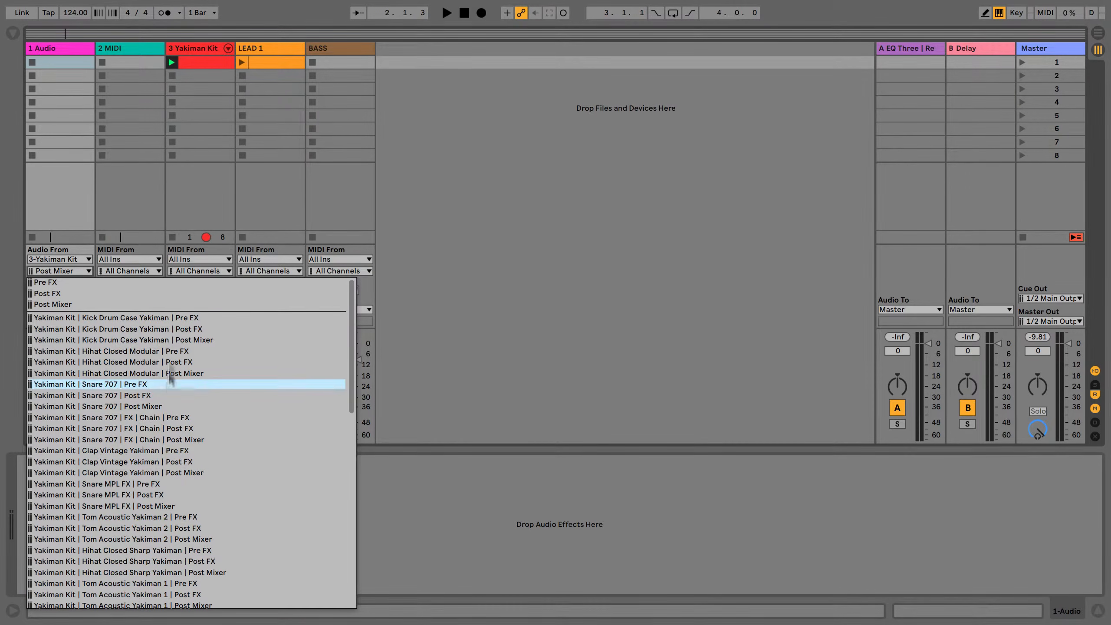
click(65, 190)
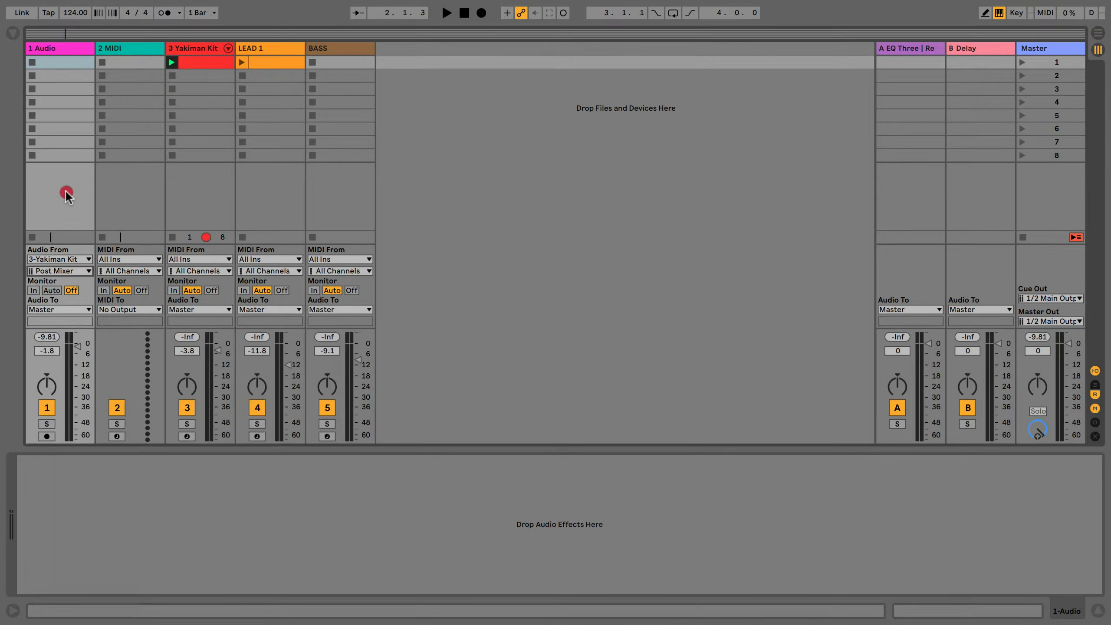
click(55, 259)
click(48, 250)
click(48, 271)
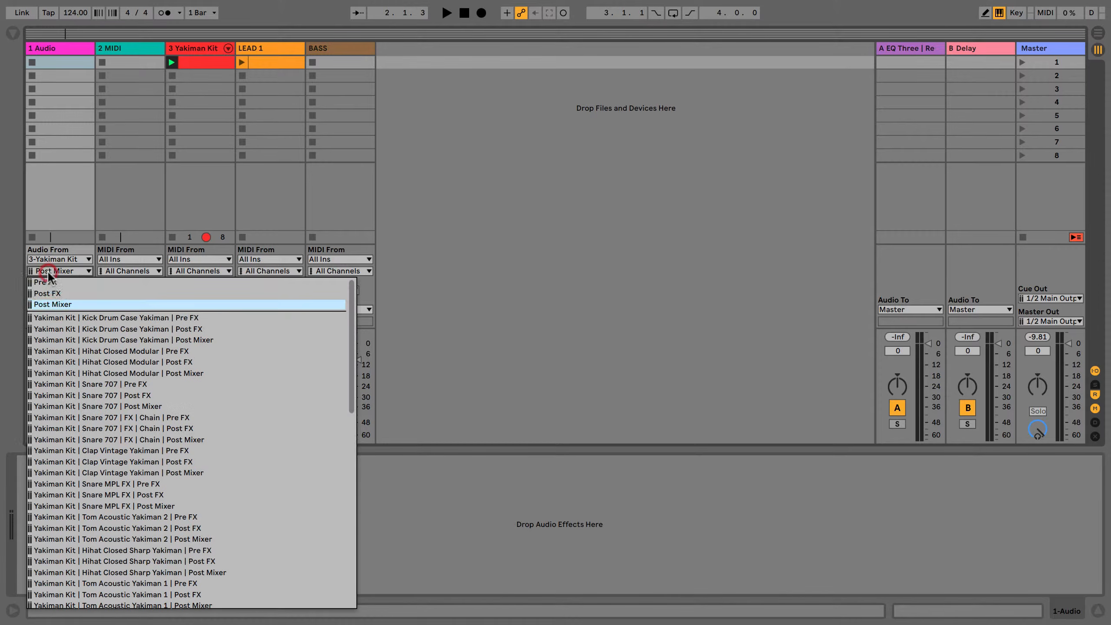
click(56, 231)
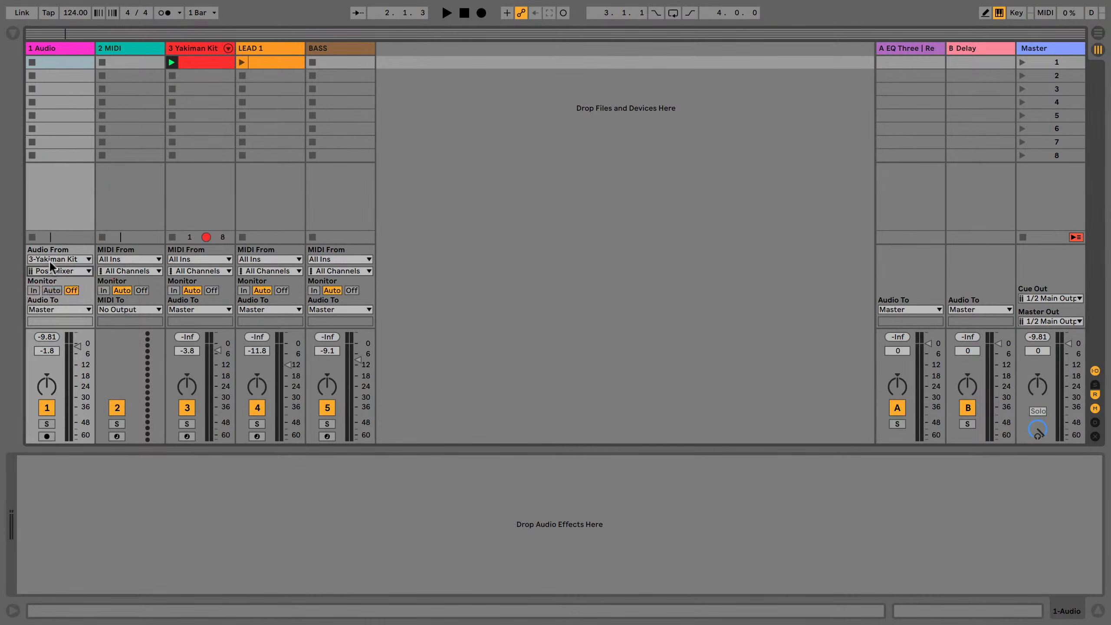
Set the 1 Audio track's input source to LEAD 1, and show the LEAD 1 track's devices.
click(50, 260)
click(46, 343)
click(253, 48)
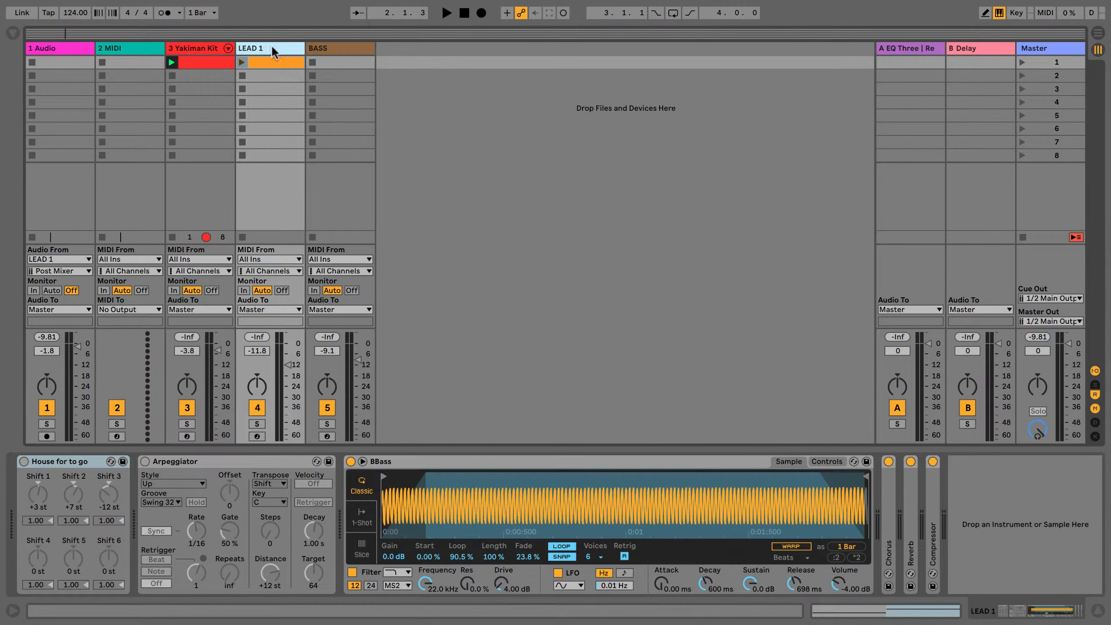
Stop the Yakiman Kit clip and launch the LEAD 1 clip, inspect its MIDI notes and return to the device view.
click(171, 73)
click(243, 62)
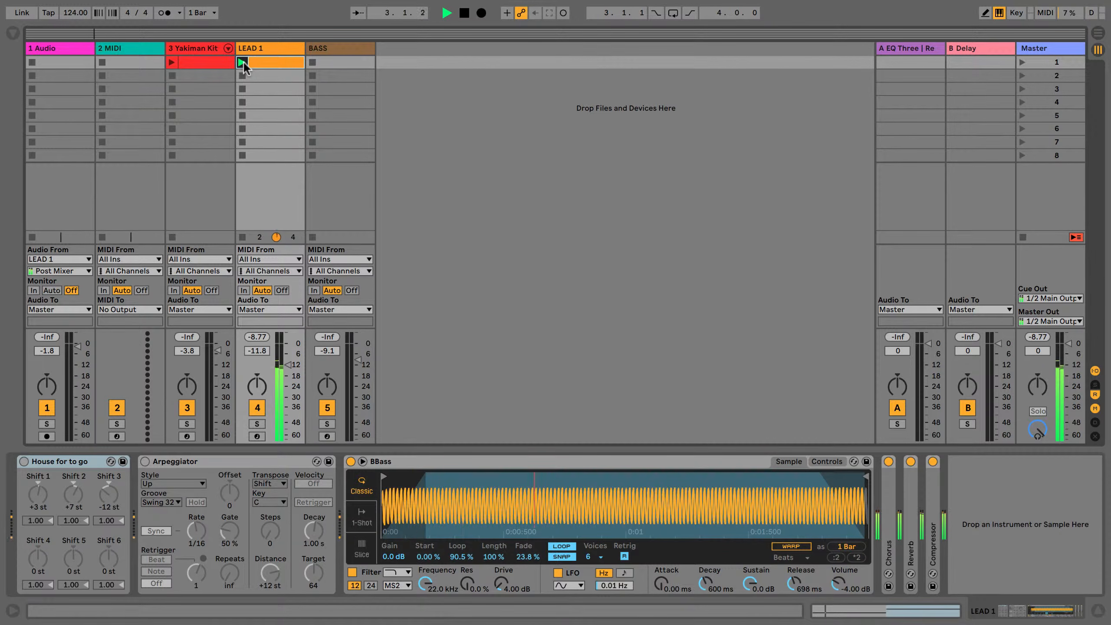
double_click(253, 60)
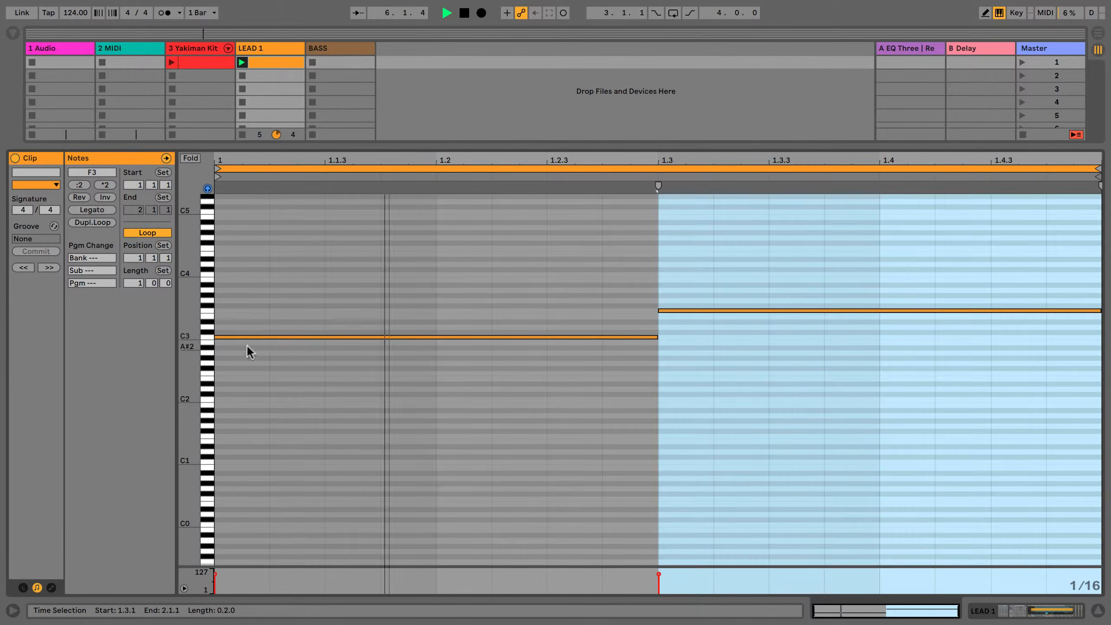
click(654, 321)
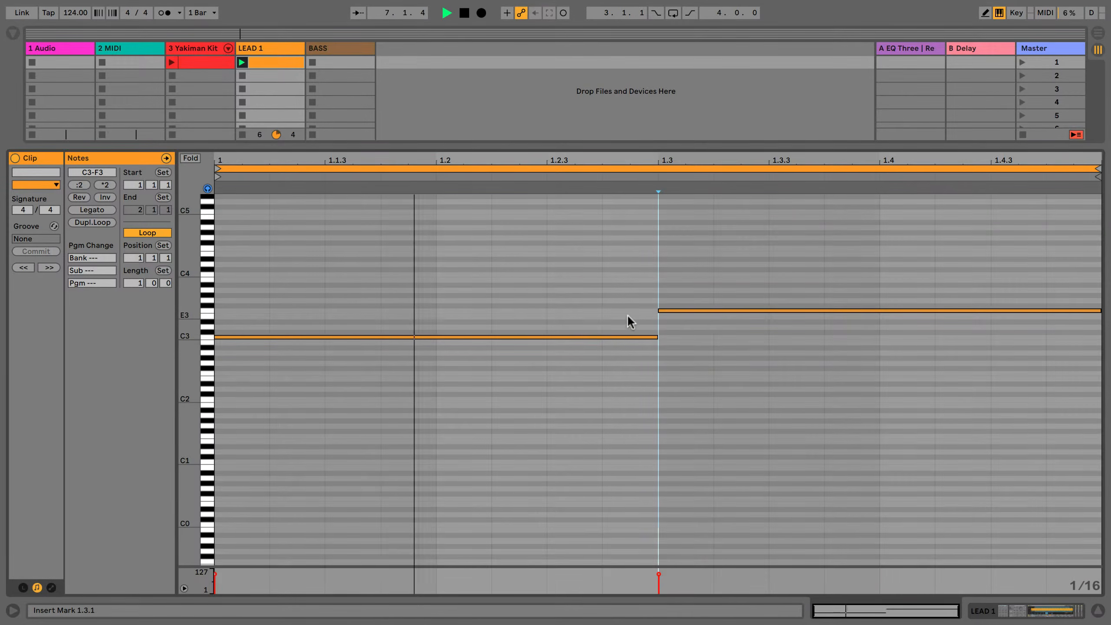
key(shift+Tab)
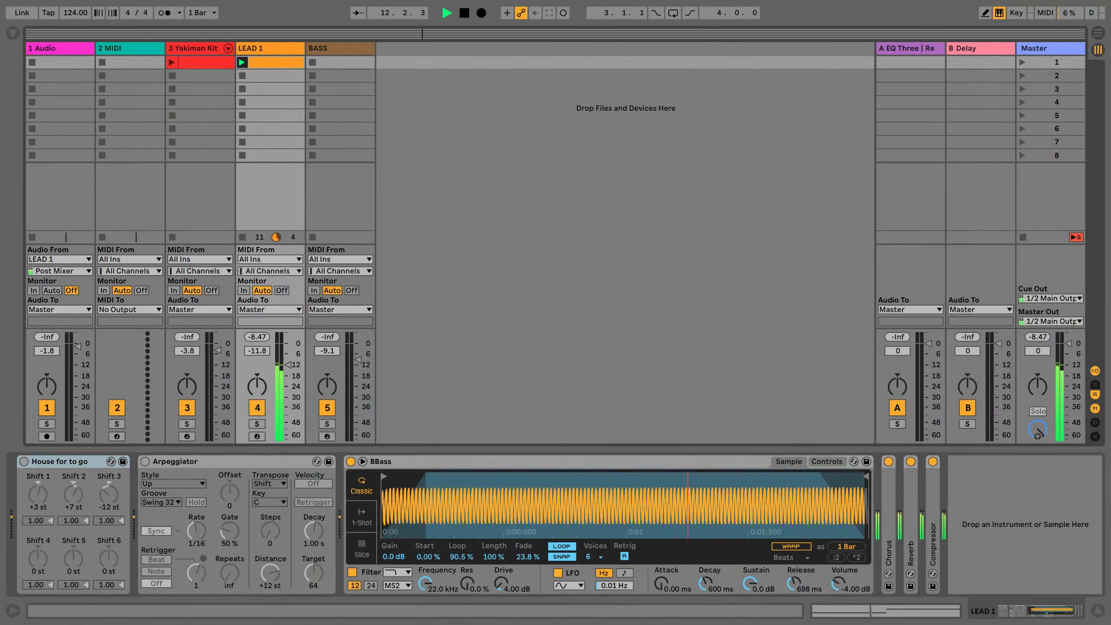
With the LEAD 1 track muted, set the 1 Audio track's monitoring to In, and unmute LEAD 1.
click(258, 407)
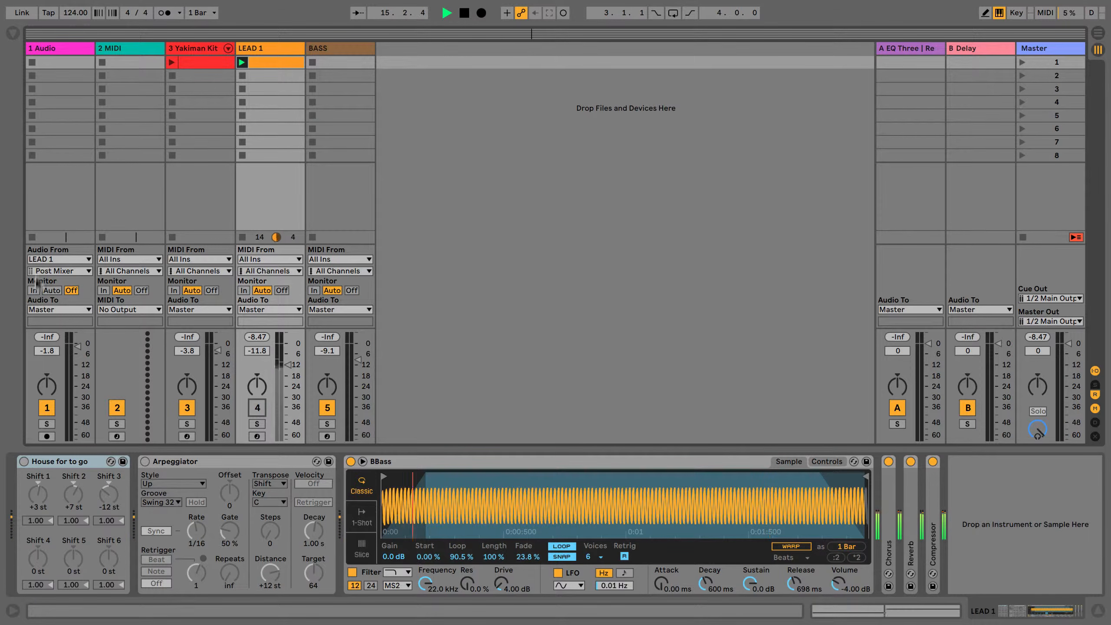
click(46, 49)
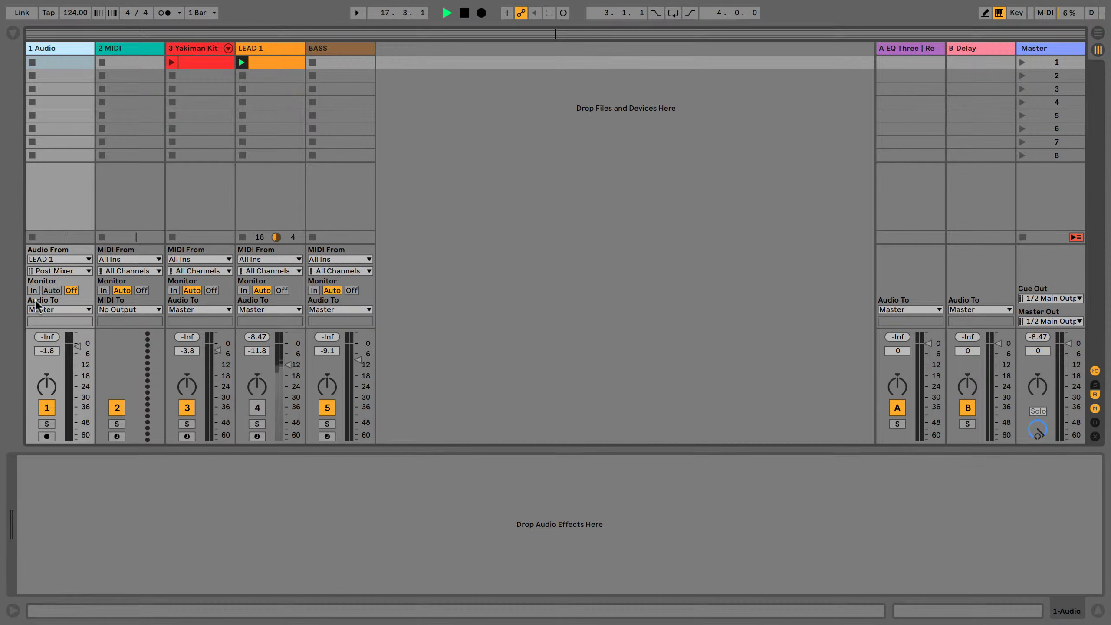
click(34, 290)
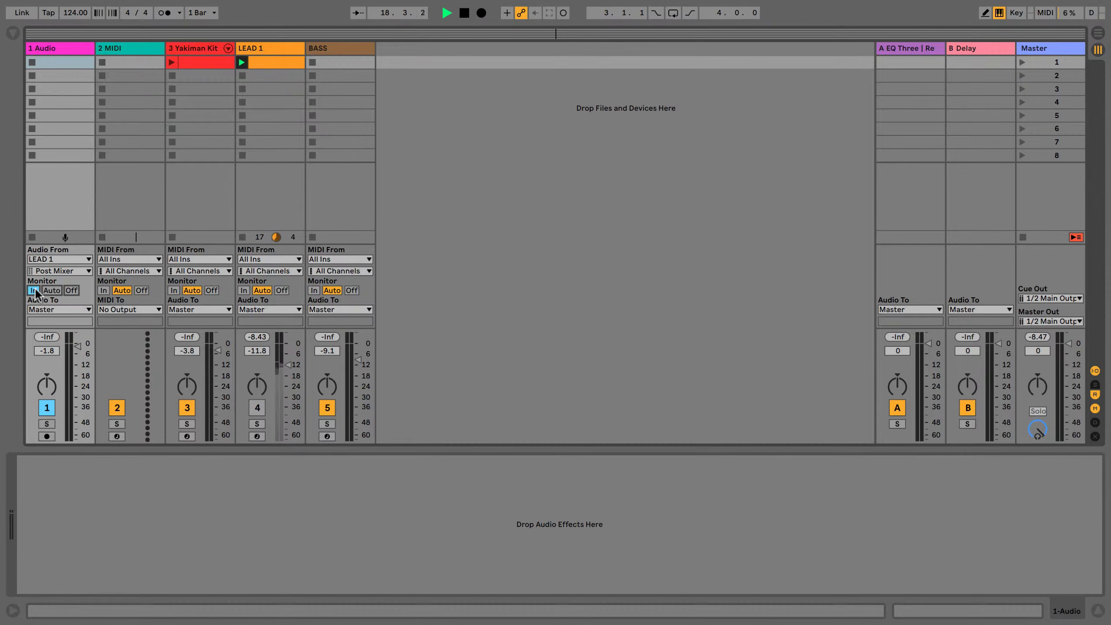
click(257, 408)
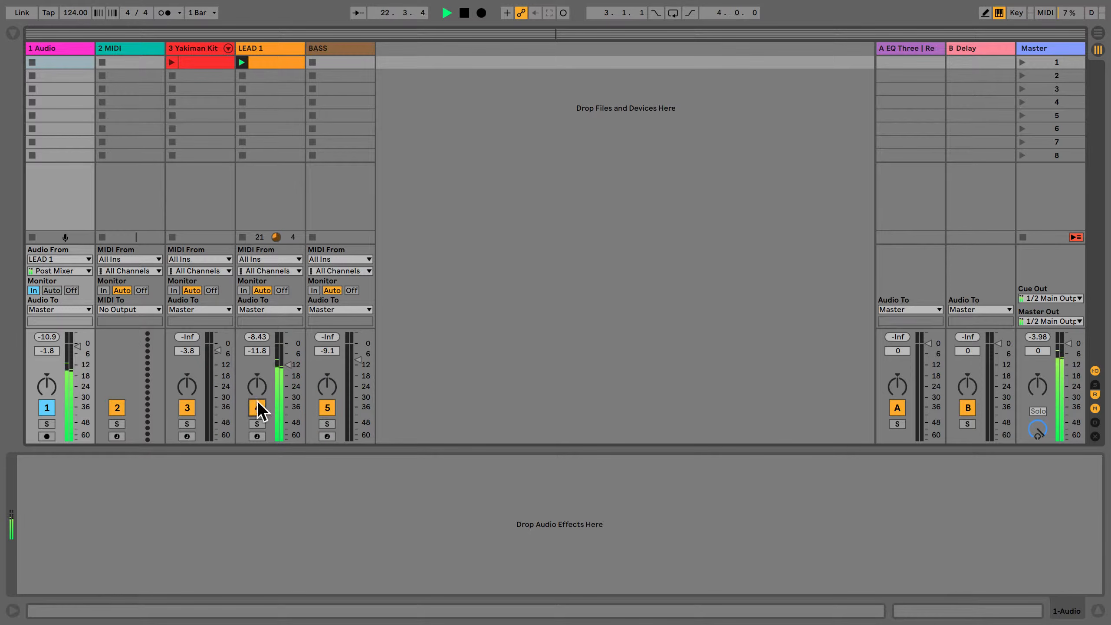
click(258, 409)
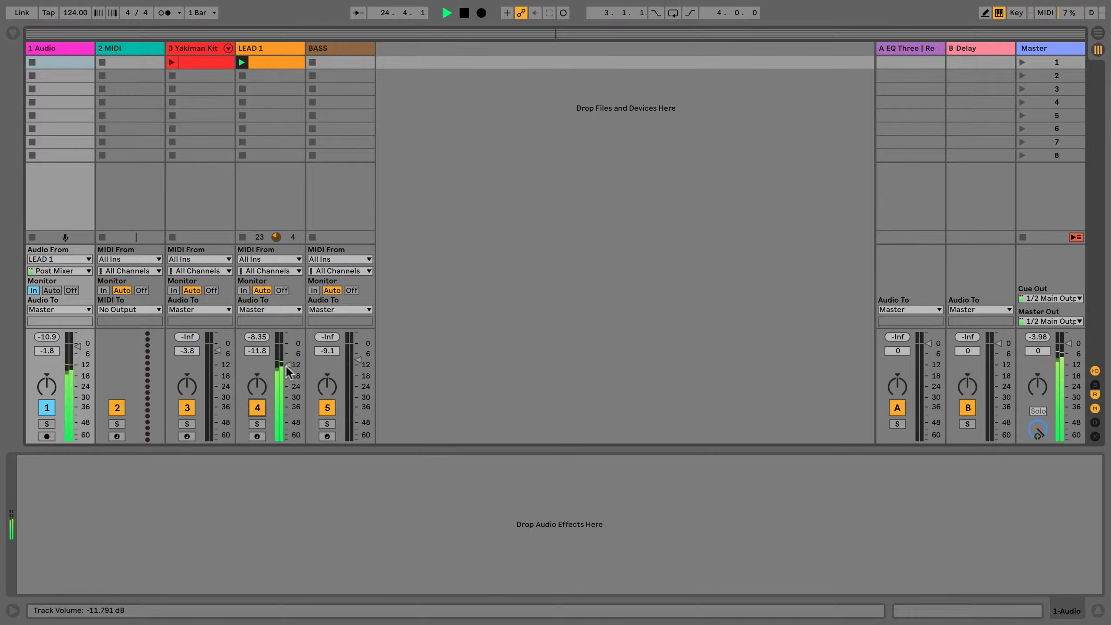
Try LEAD 1 track volumes of about -18.9 dB and -8.7 dB, and undo the volume change.
drag(288, 378, 287, 379)
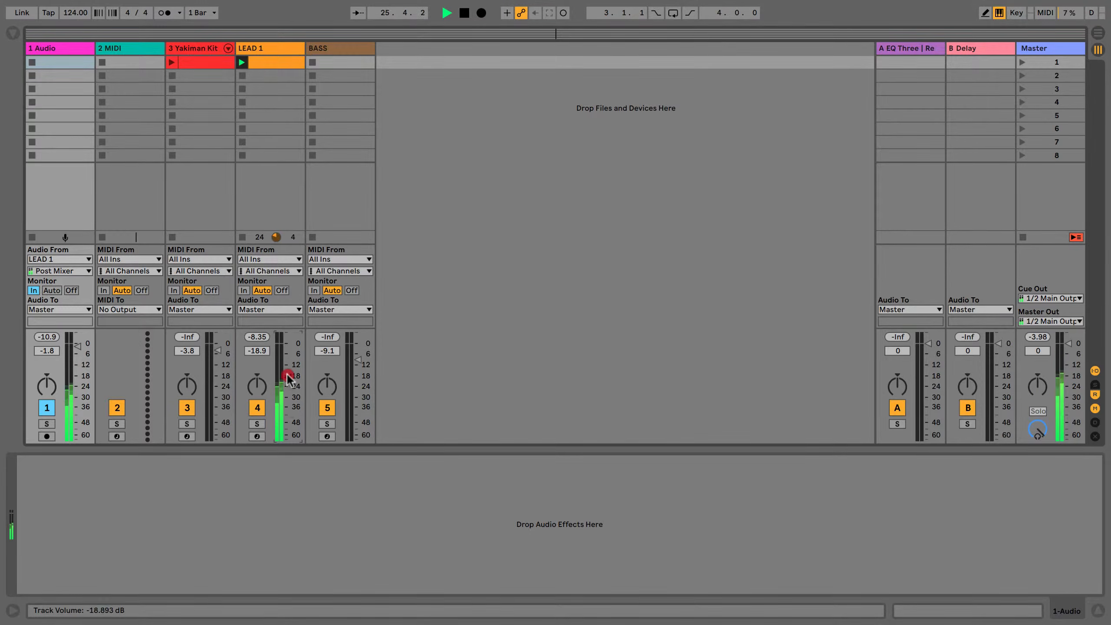
drag(289, 438, 292, 371)
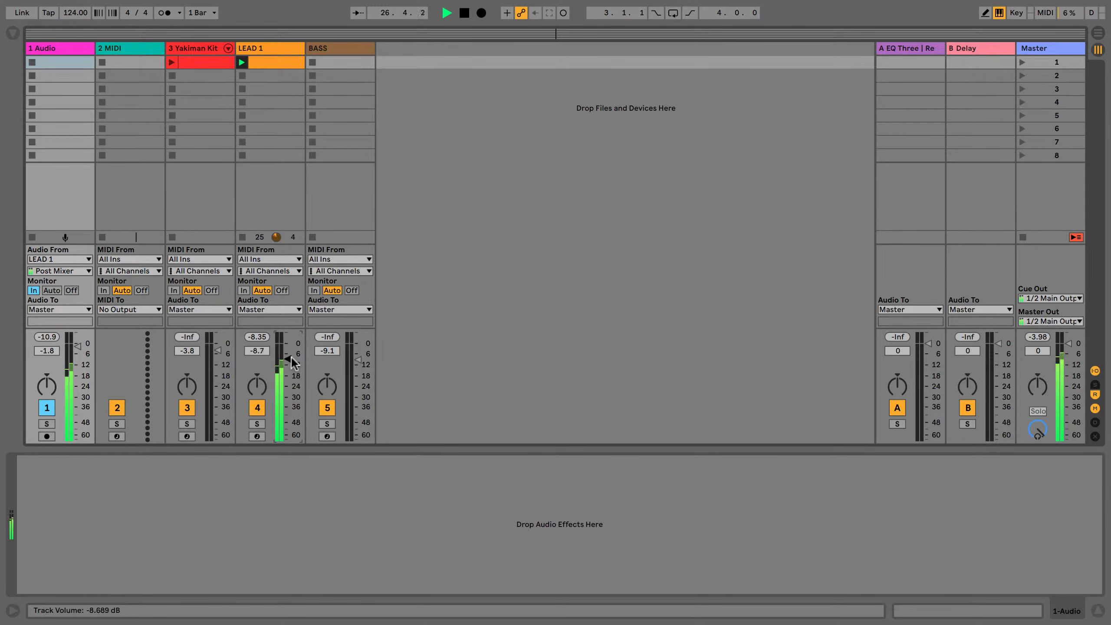
key(super+z)
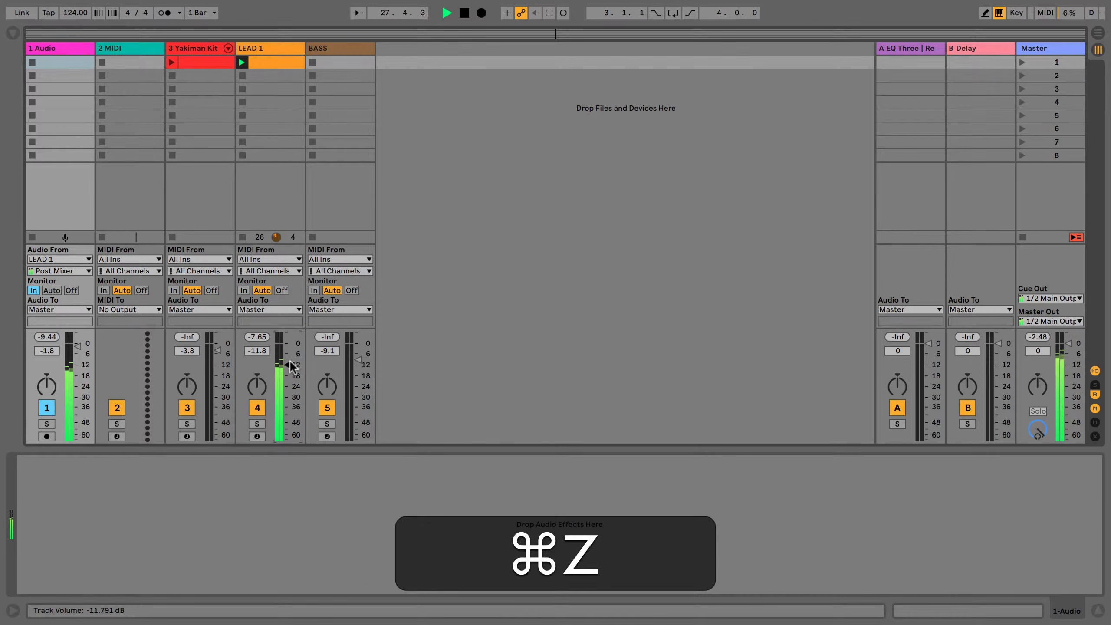
Set the 1 Audio track's input tap point to Post FX and lower the LEAD 1 track volume to -inf.
click(70, 271)
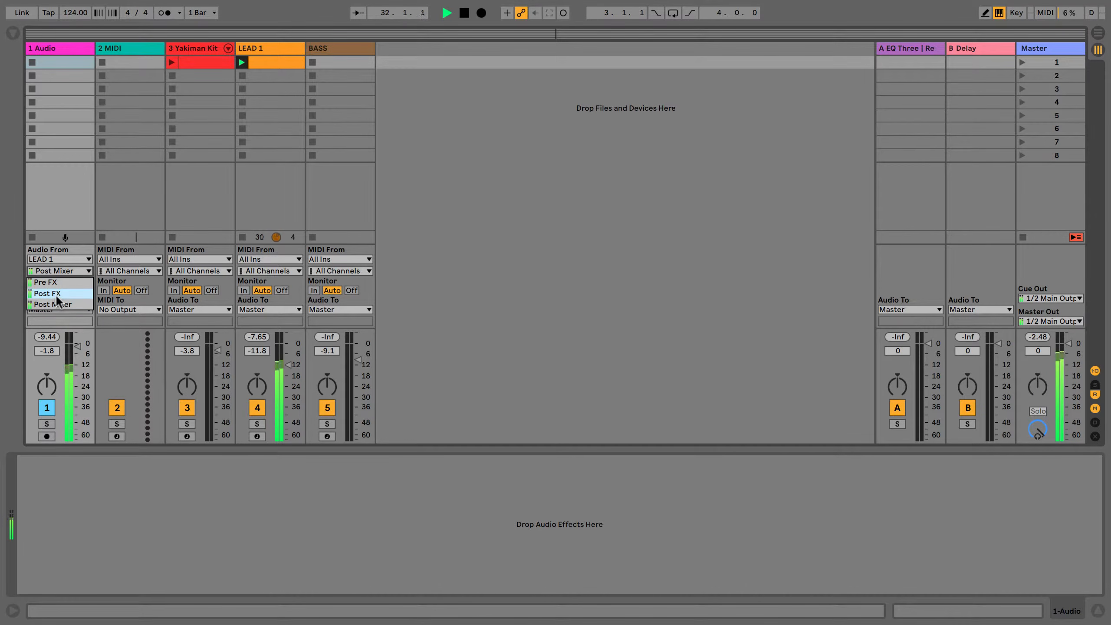
click(56, 295)
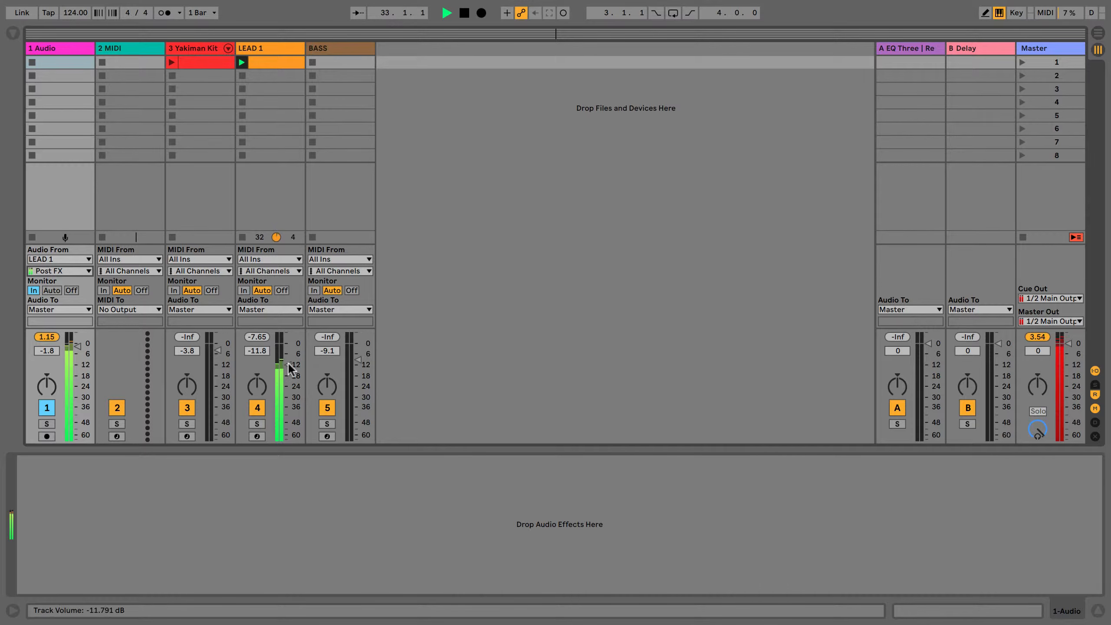
drag(287, 439, 280, 459)
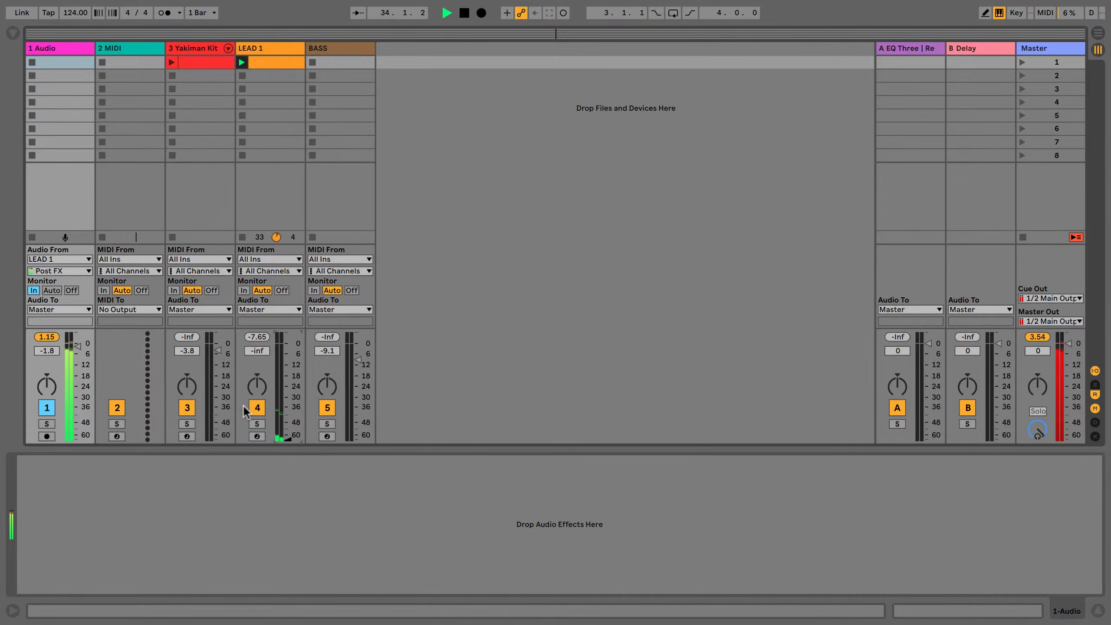
Set the 1 Audio track's volume to -6 dB and reset its peak level indicator.
click(55, 353)
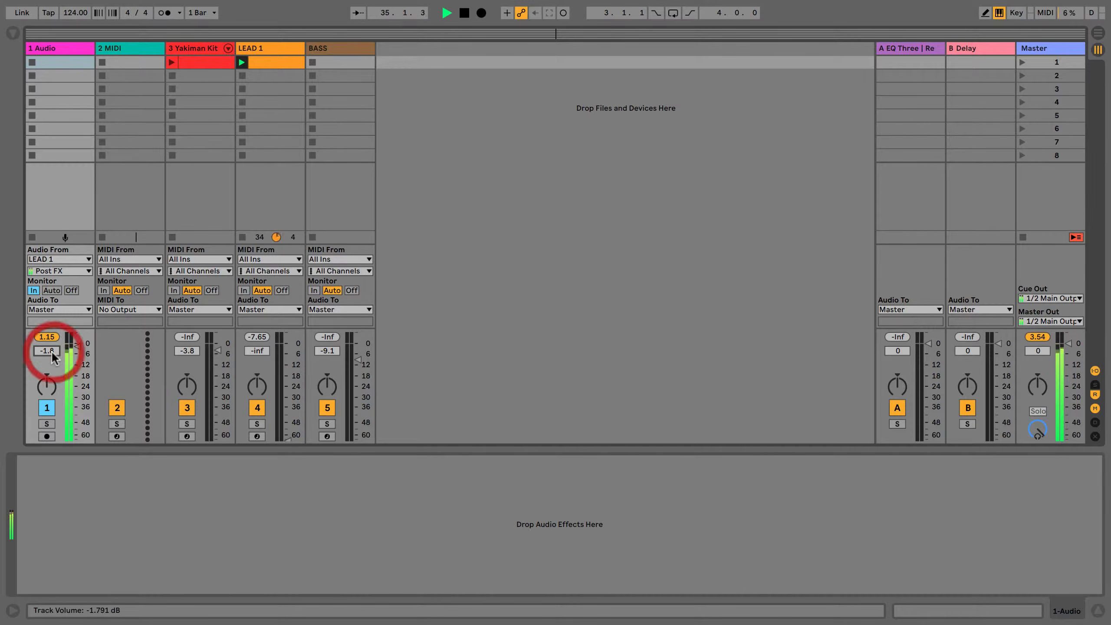
text(-6)
key(Return)
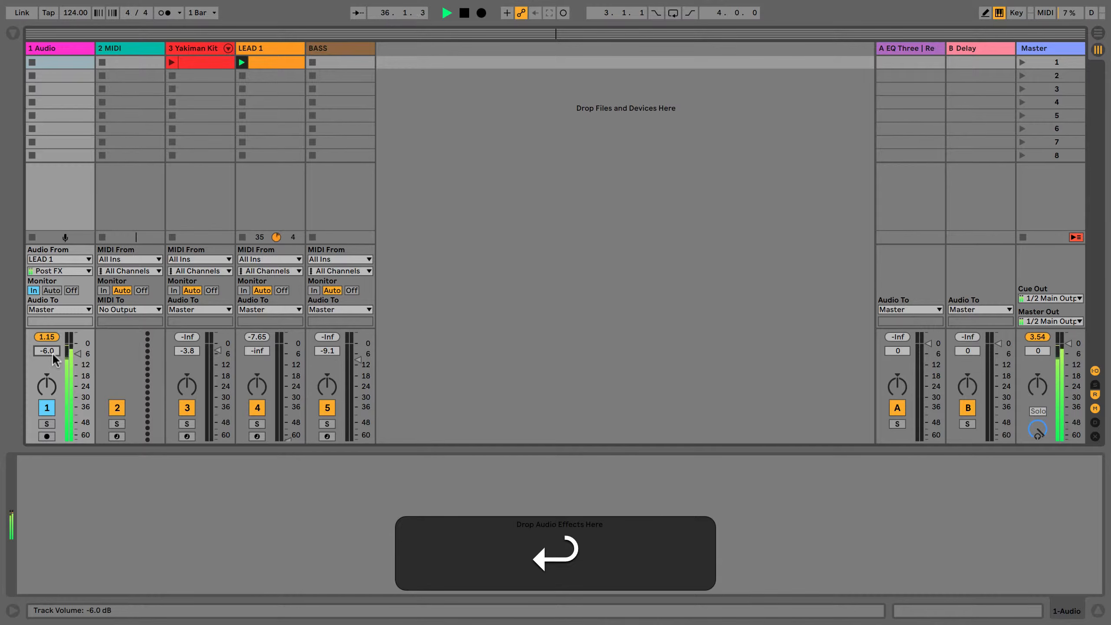
click(49, 338)
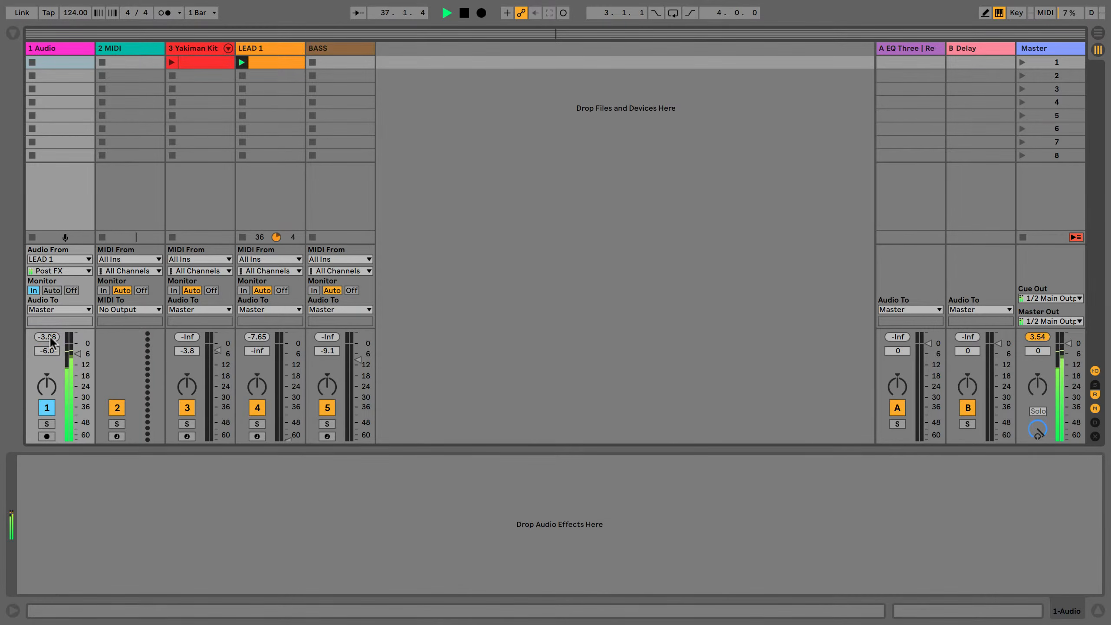
Show the LEAD 1 track's devices and point out its Chorus and Compressor audio effects.
click(53, 271)
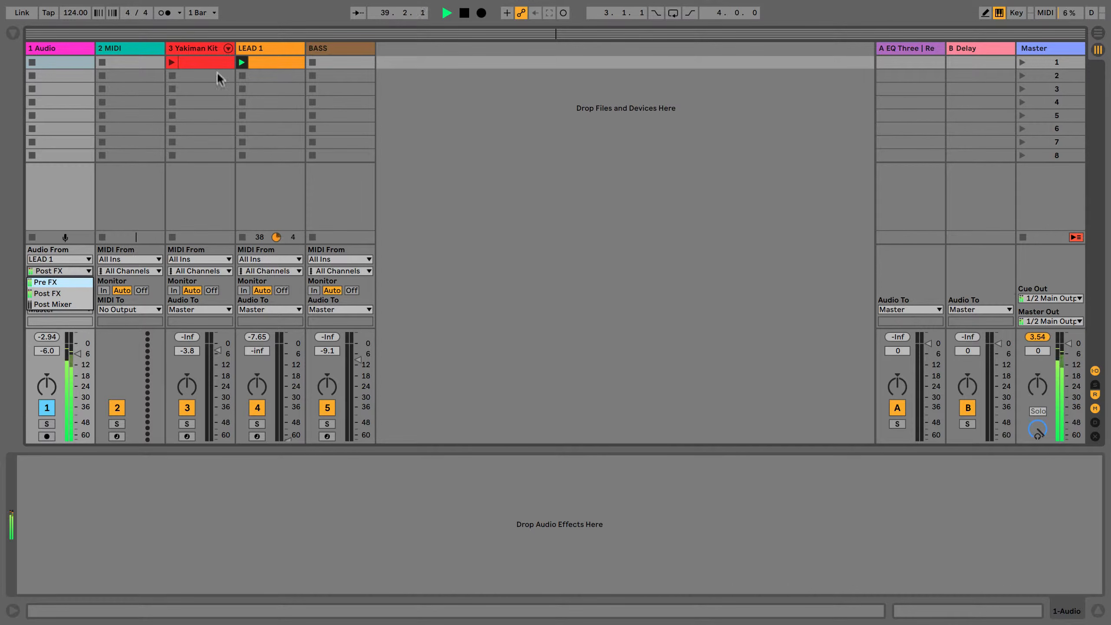
click(252, 115)
click(266, 49)
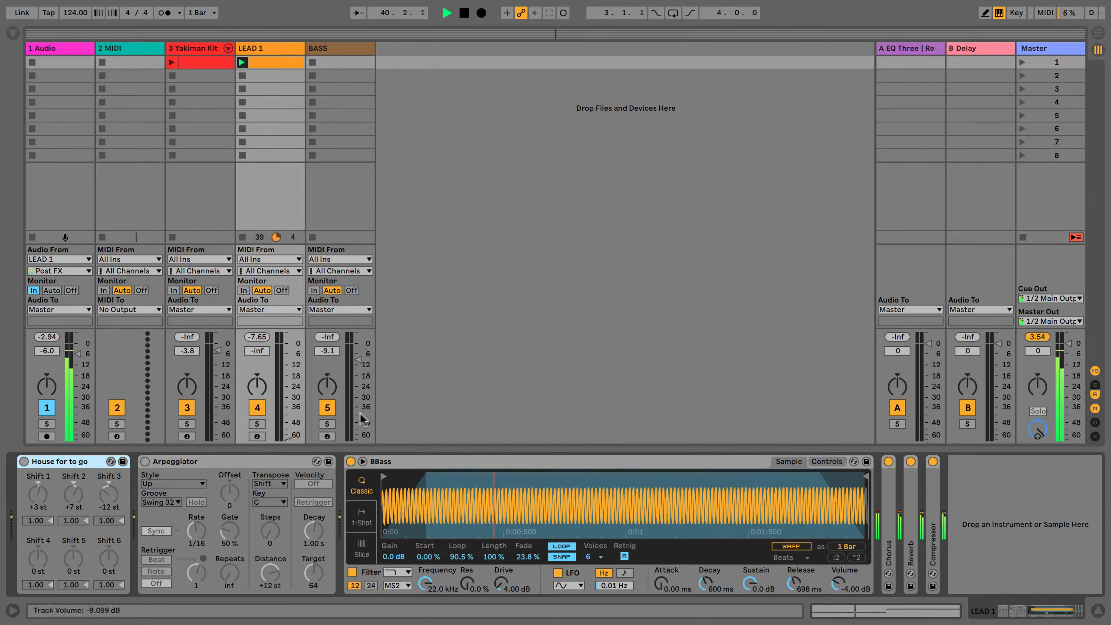
click(896, 533)
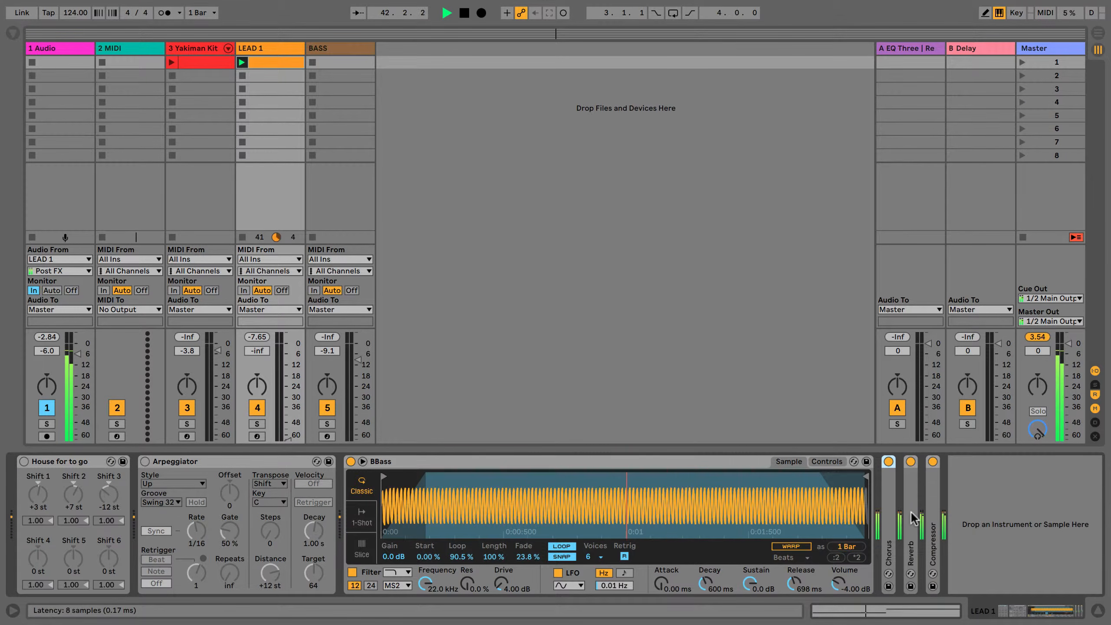
click(931, 514)
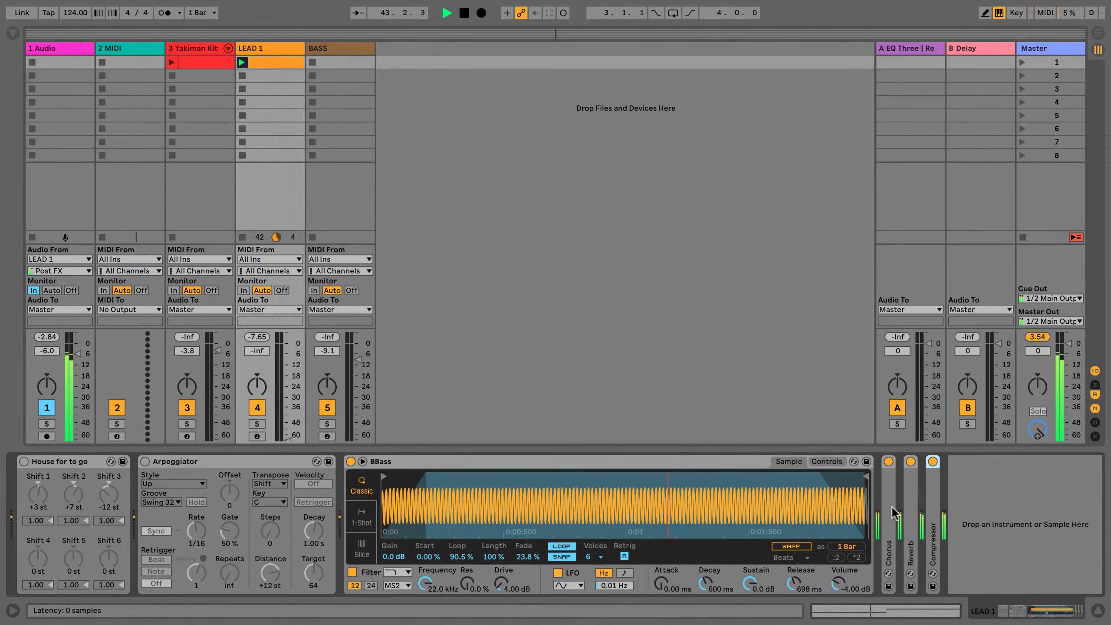
Turn on the Arpeggiator and the House for to go MIDI effect on the LEAD 1 track.
click(145, 461)
click(24, 462)
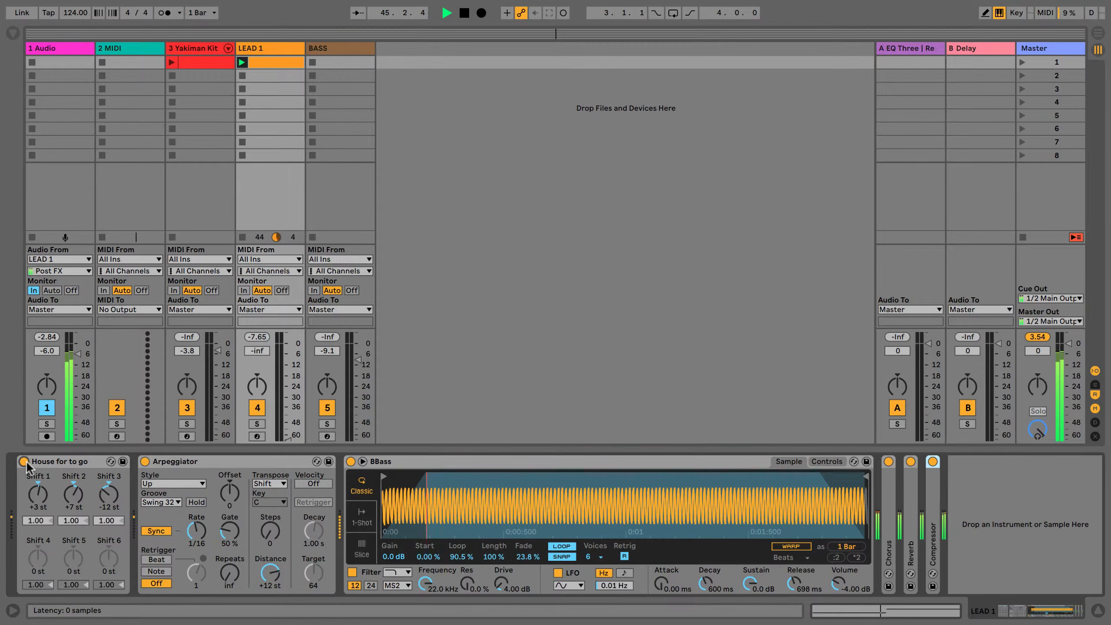
click(57, 462)
click(193, 462)
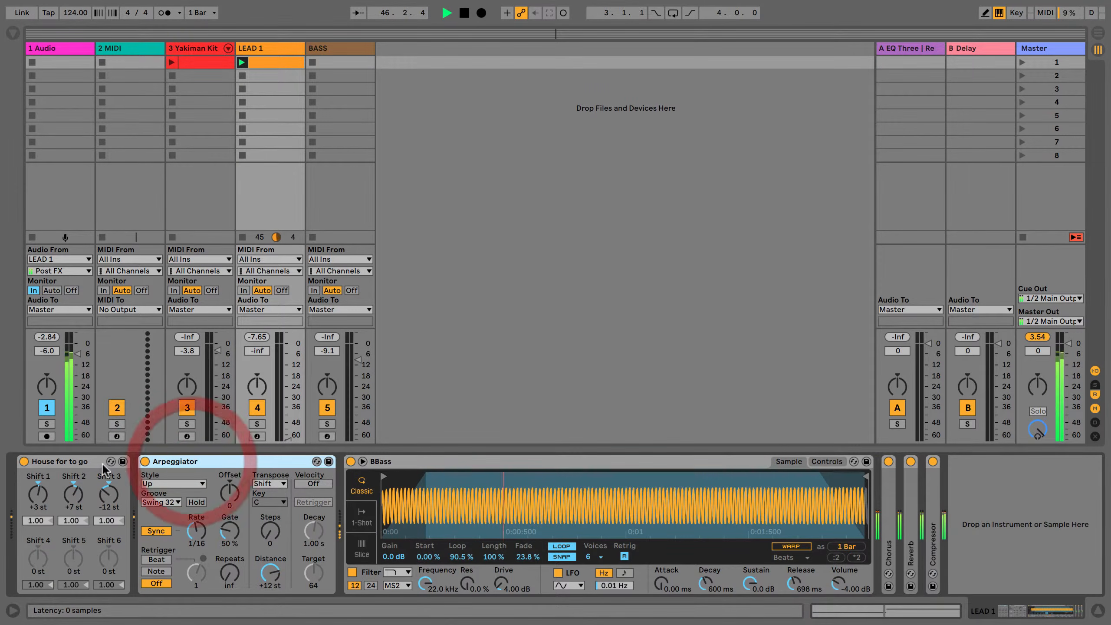
click(65, 463)
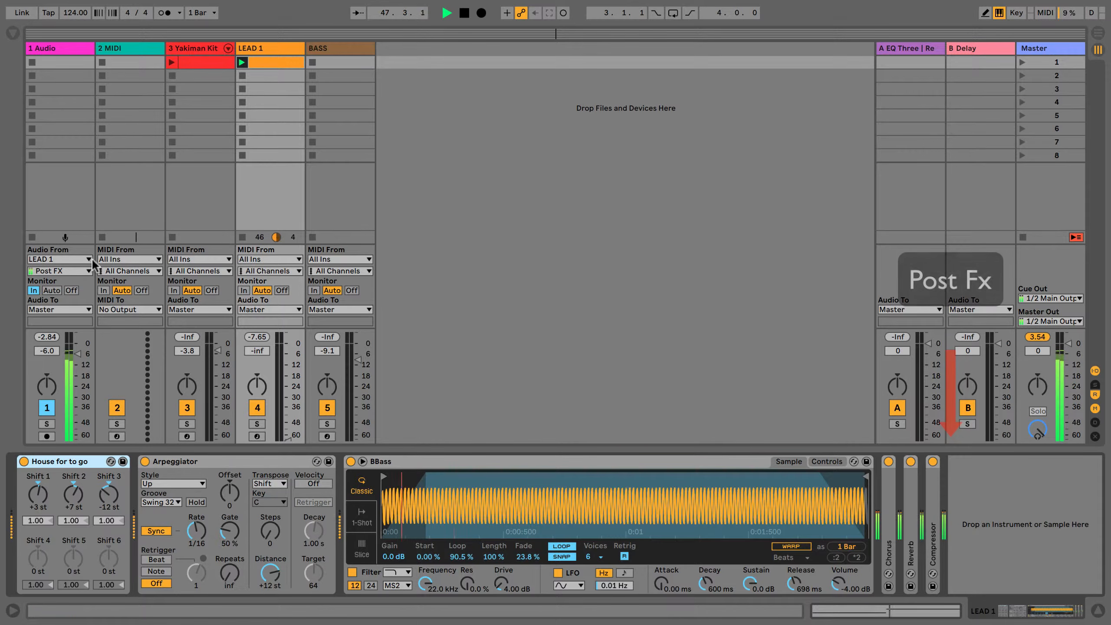
Check the 1 Audio track's input tap options and, with playback stopped, select the BBass instrument on LEAD 1.
click(55, 272)
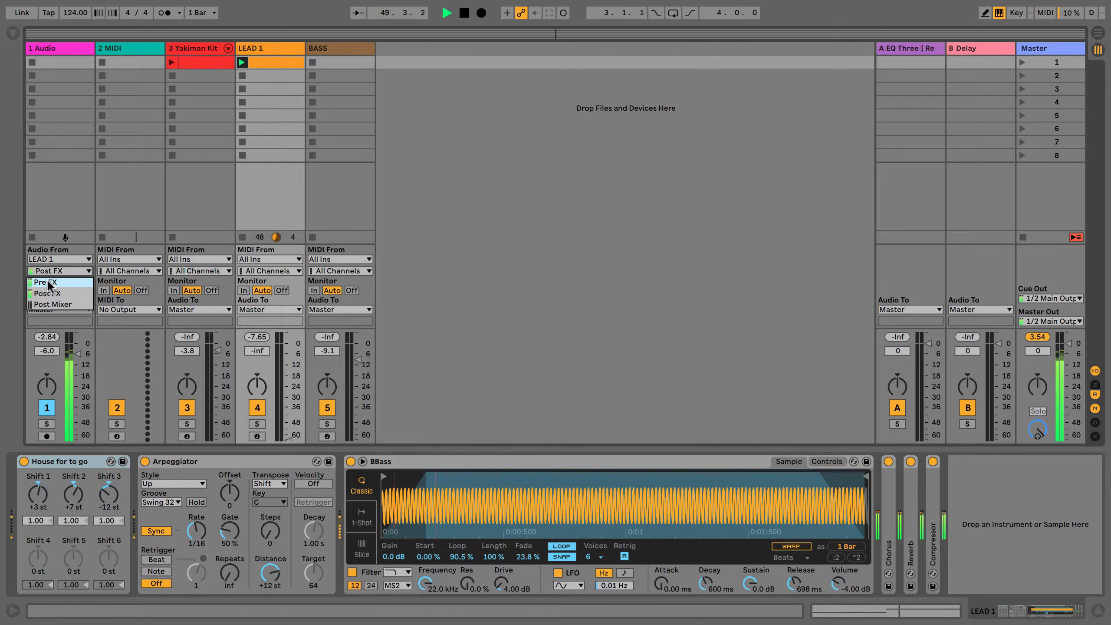
click(63, 230)
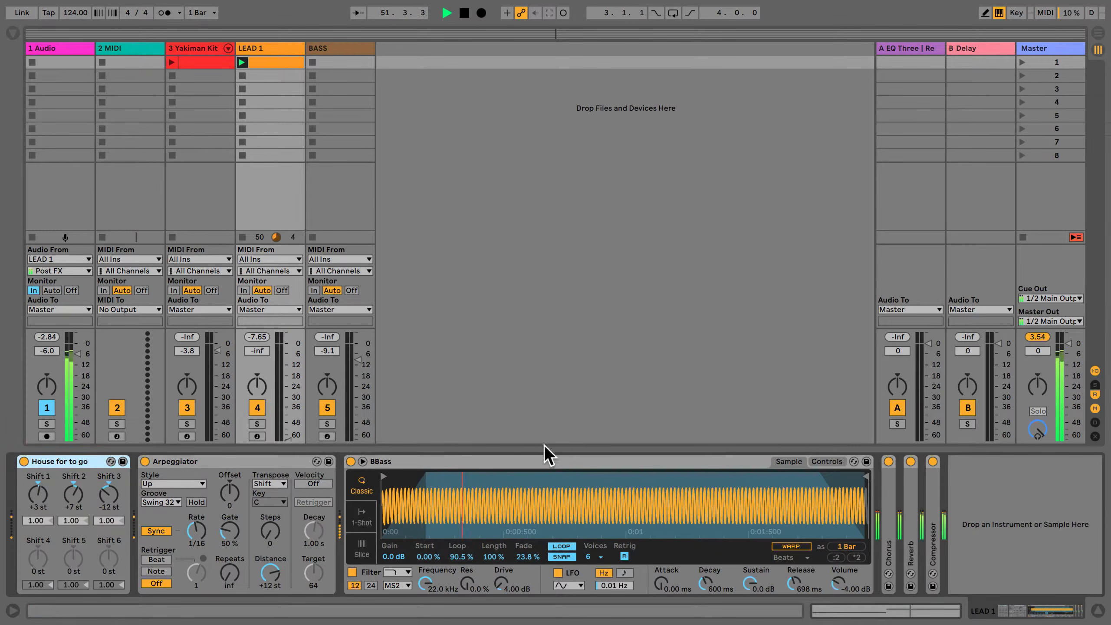
click(504, 462)
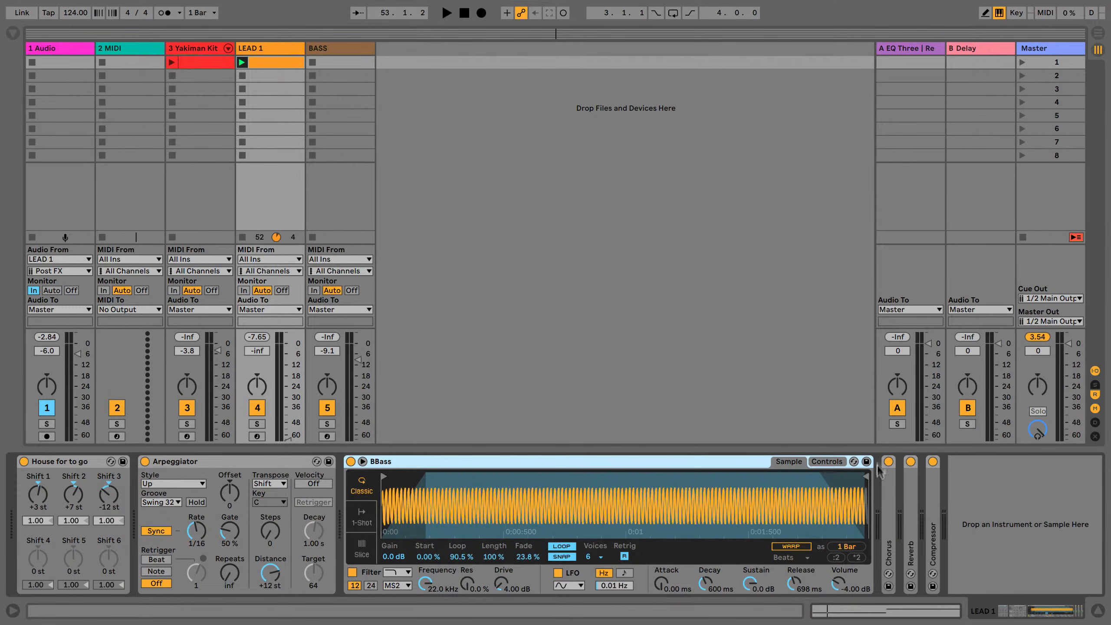
click(733, 461)
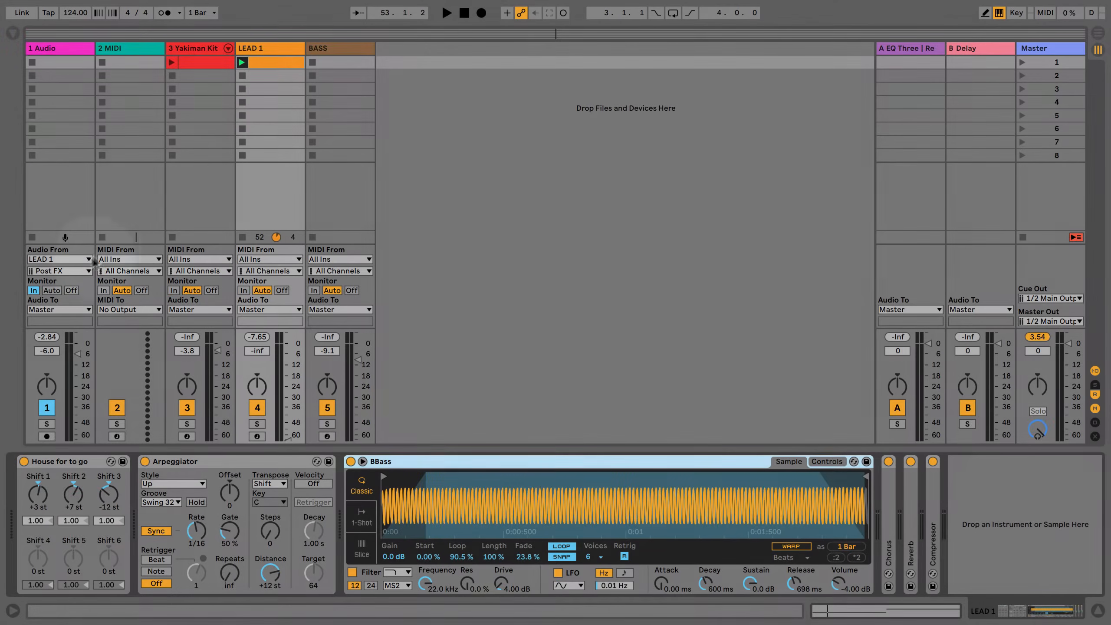
Set the 1 Audio track's input tap point to Pre FX with monitoring at In, and start playback.
click(55, 271)
click(44, 282)
click(33, 290)
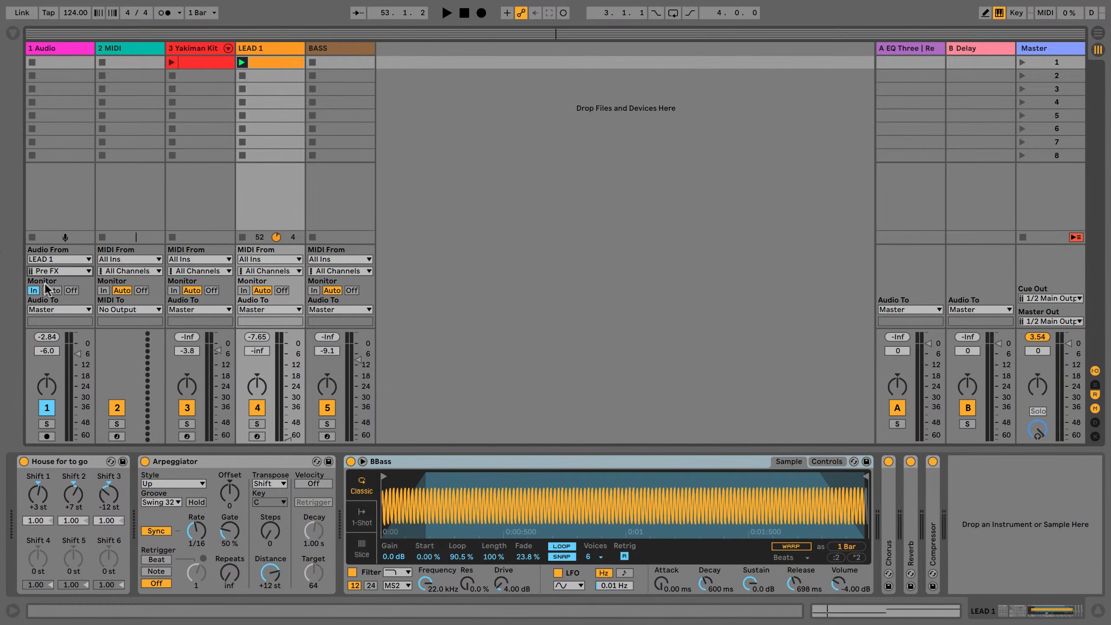
key(space)
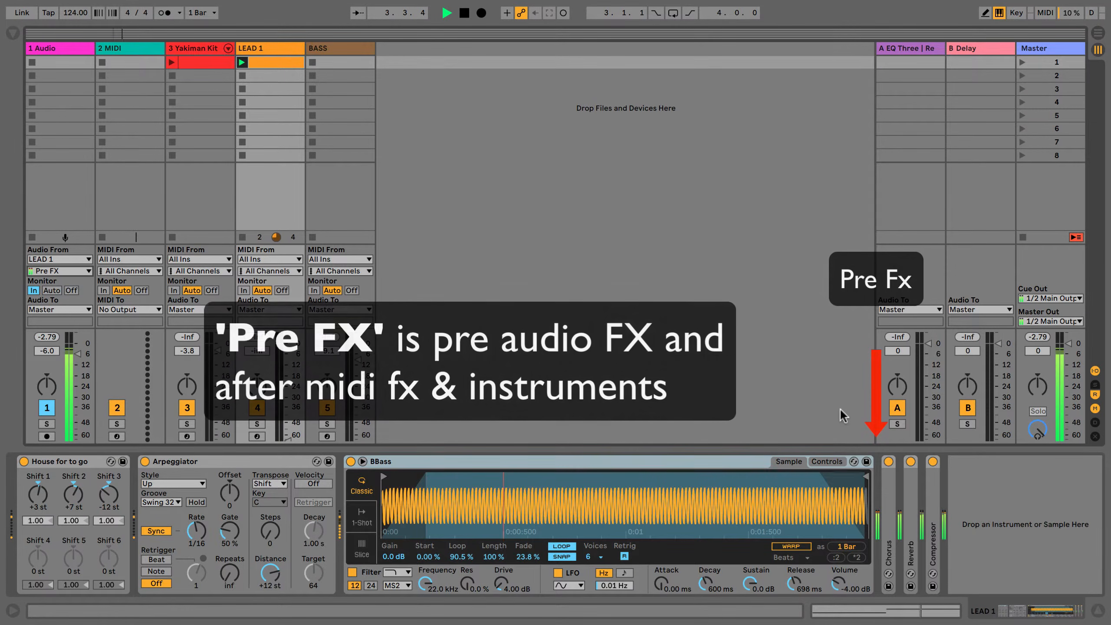
Unfold the Chorus, Reverb and Compressor devices on the LEAD 1 track.
click(885, 488)
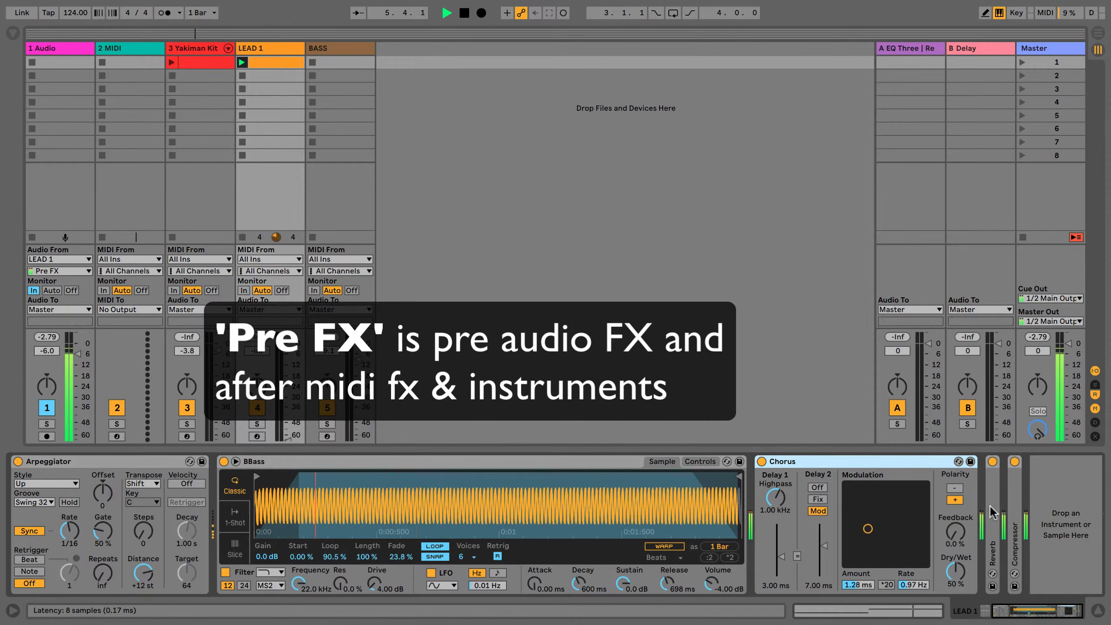
click(992, 496)
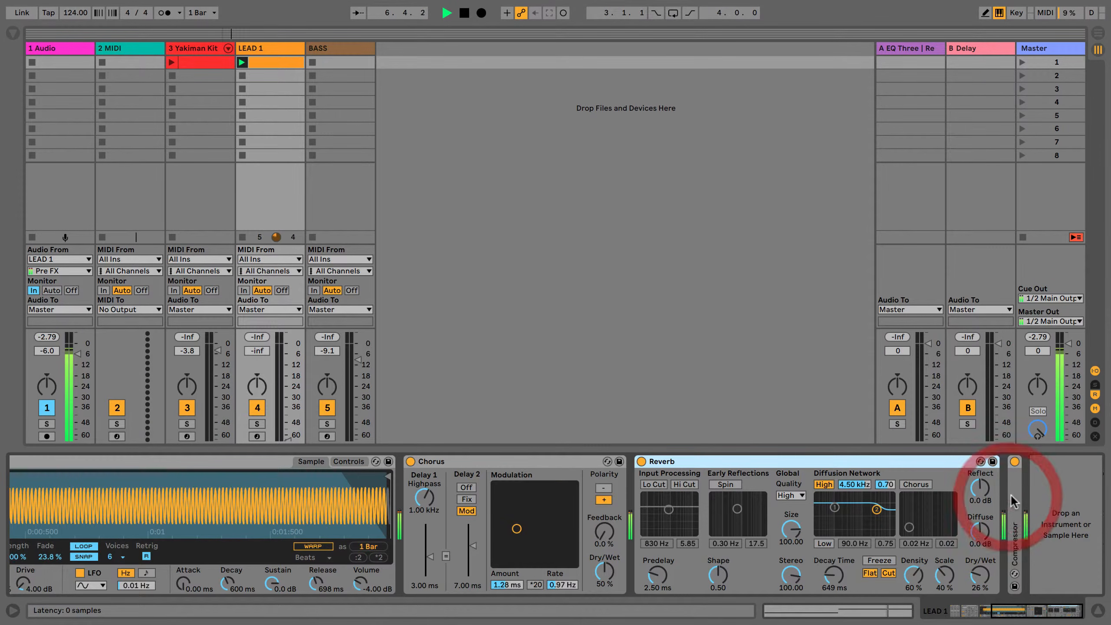
click(1014, 499)
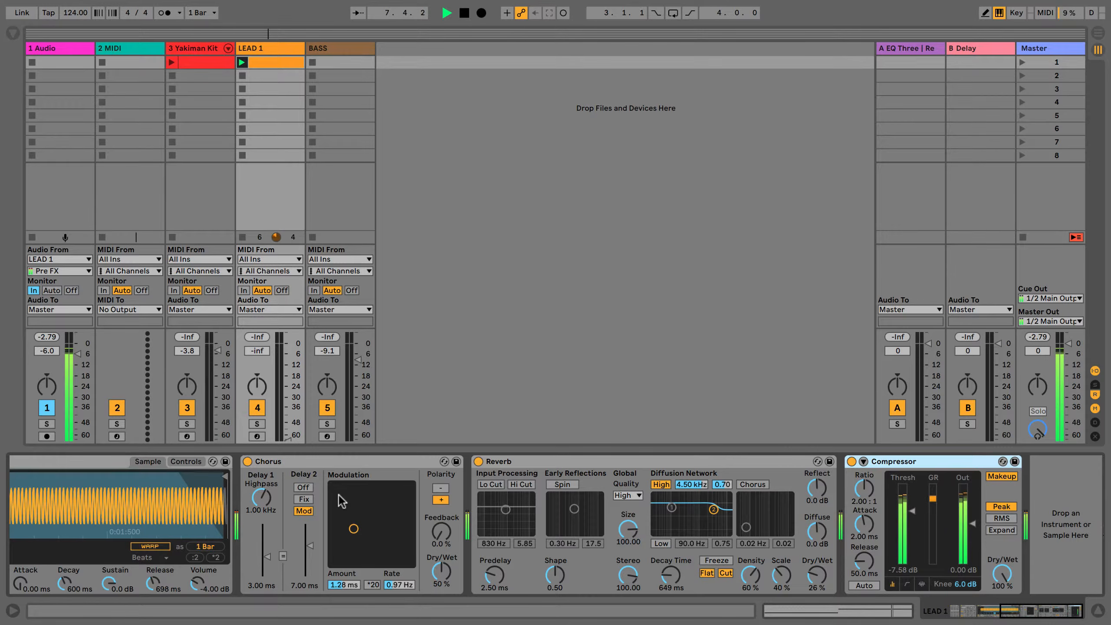
Set the 1 Audio track's input tap point to Post FX, keeping monitoring at In, and view LEAD 1's audio effects.
scroll(348, 492, left, 5)
click(46, 271)
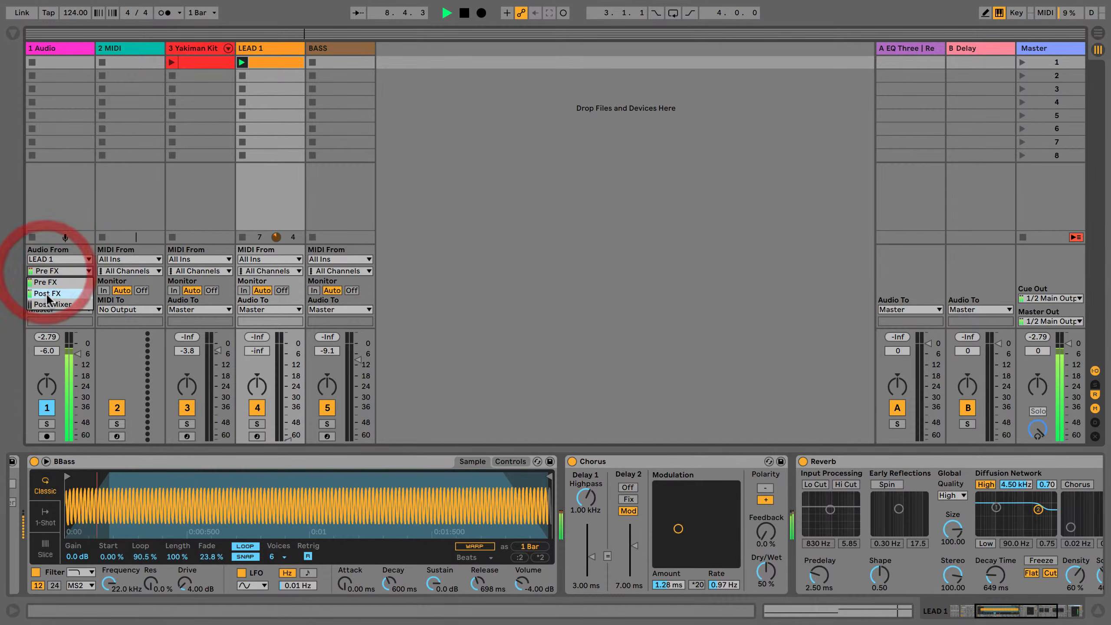
click(47, 294)
click(34, 291)
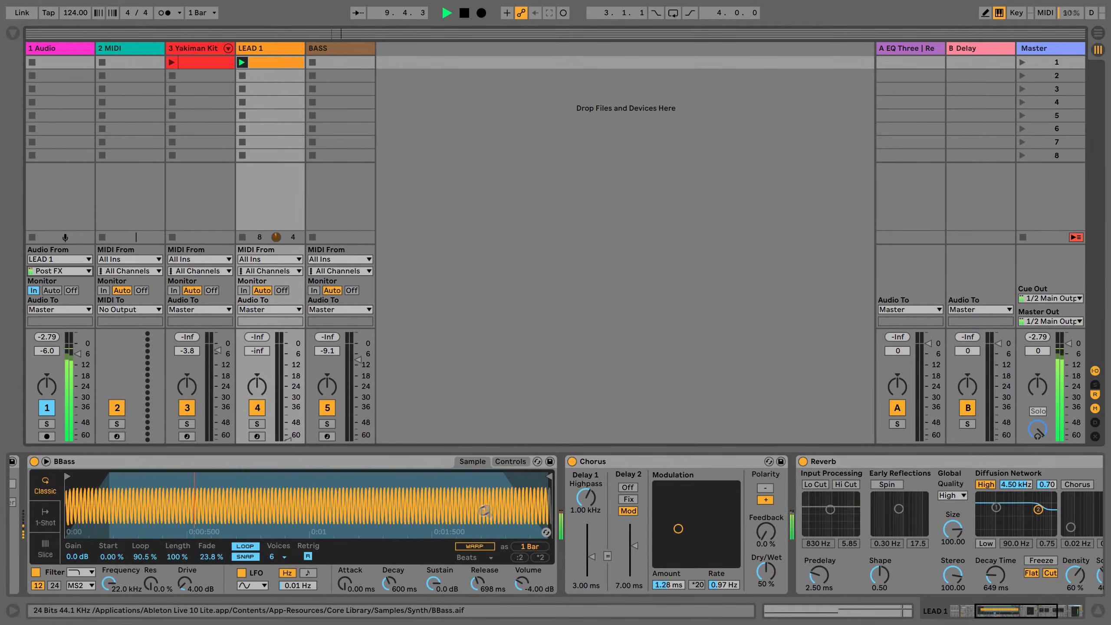
scroll(833, 506, right, 5)
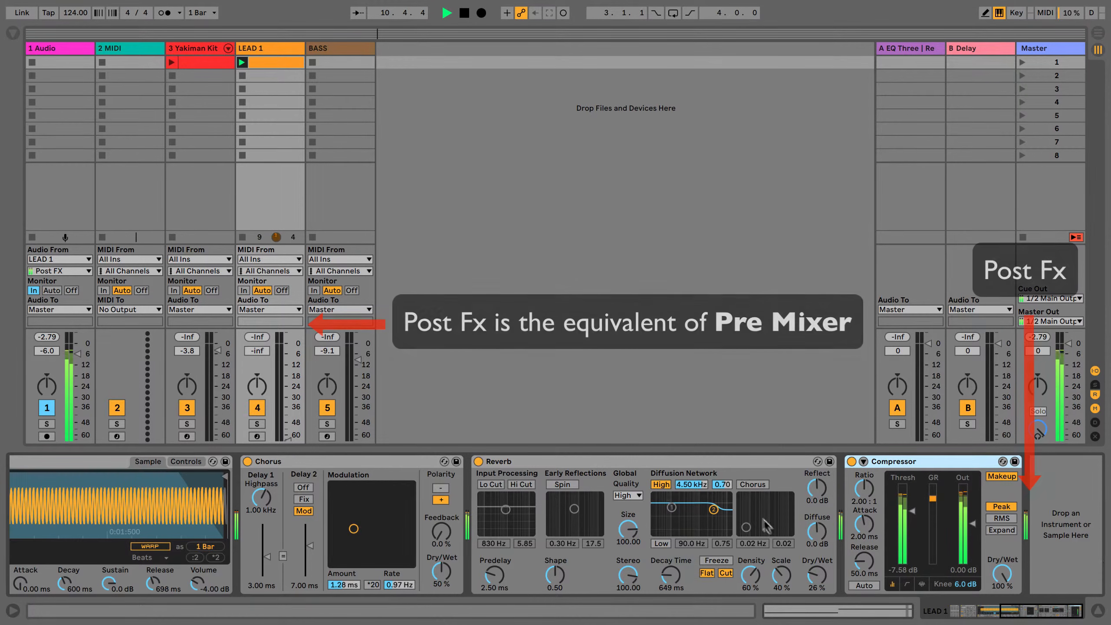
Try a Reverb Dry/Wet of 100 % and undo it, and set the Chorus modulation to about 1.02 ms and 0.62 Hz.
drag(818, 584, 827, 510)
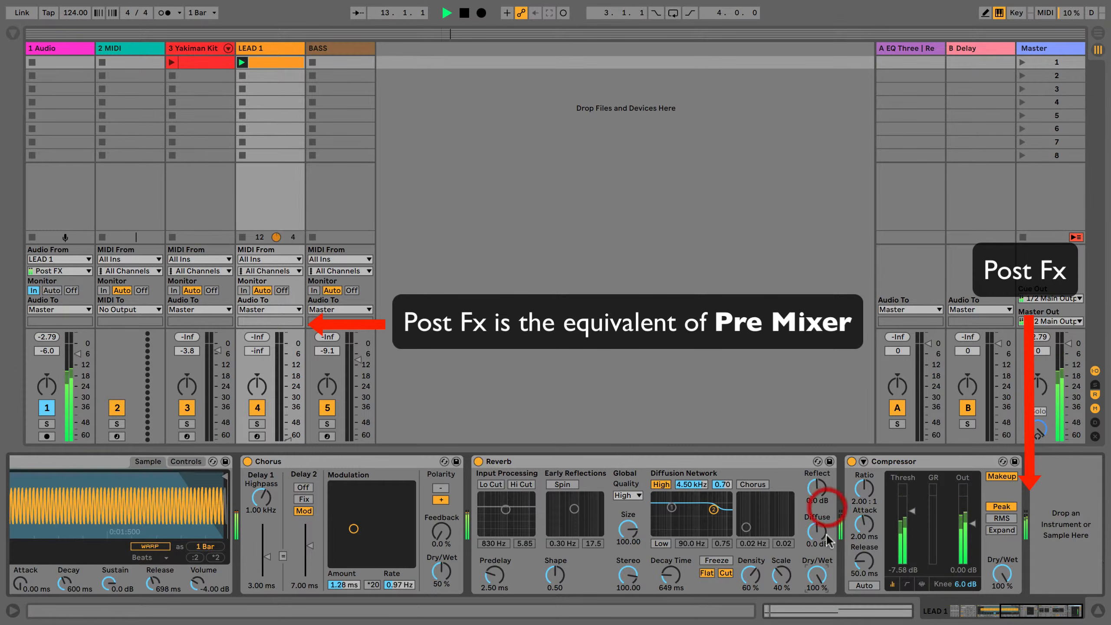
key(super+z)
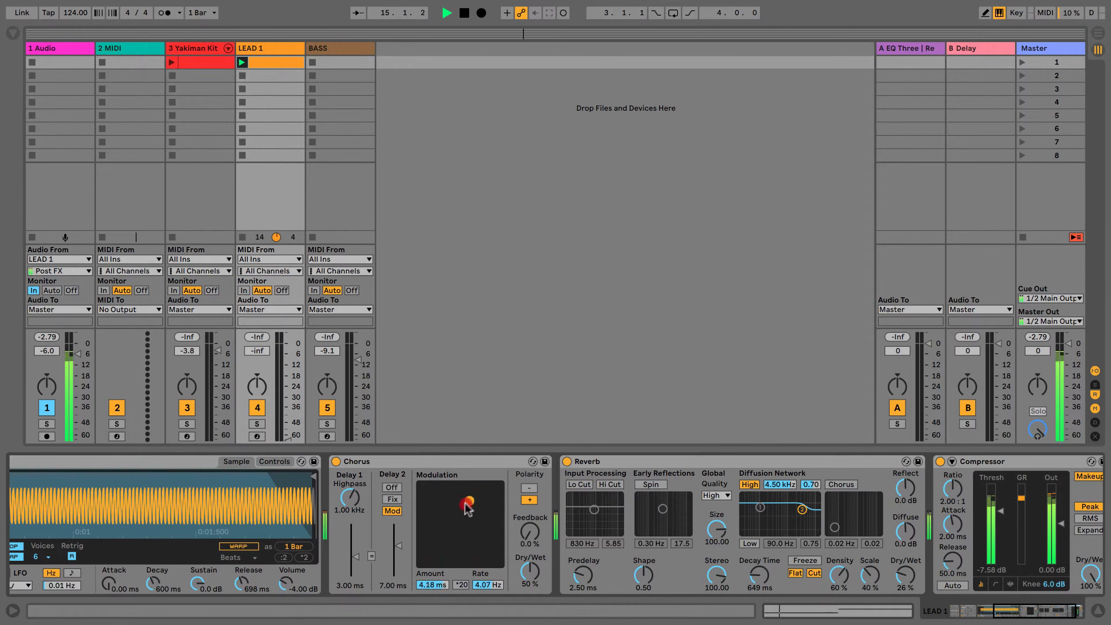
drag(468, 509, 439, 534)
scroll(437, 531, left, 3)
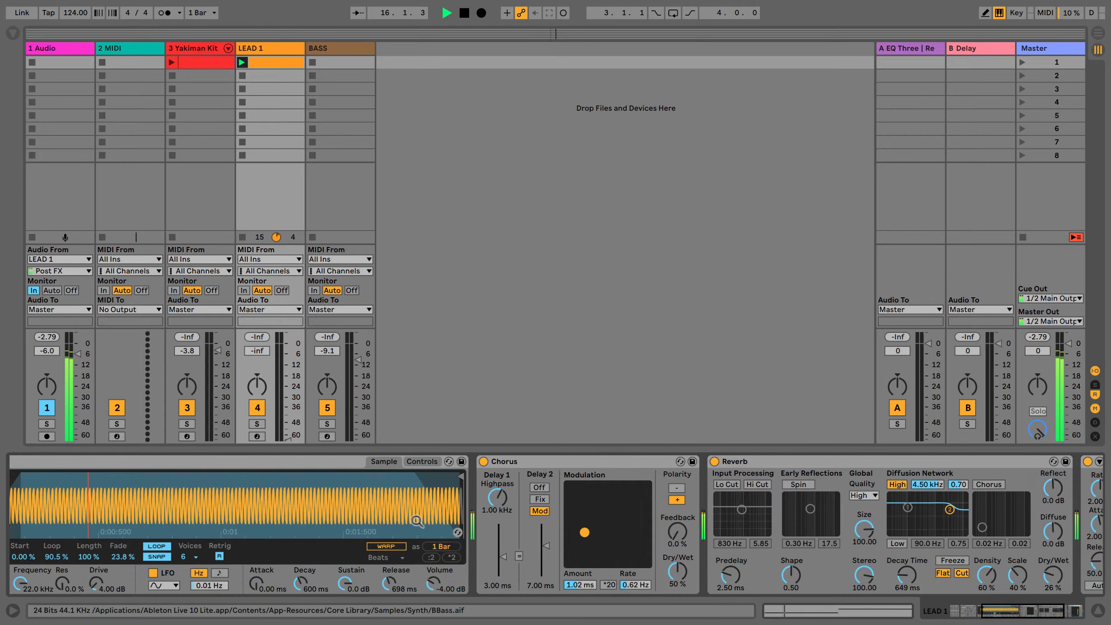
Stop playback and set the 1 Audio track's input tap point to Post Mixer.
key(space)
click(39, 271)
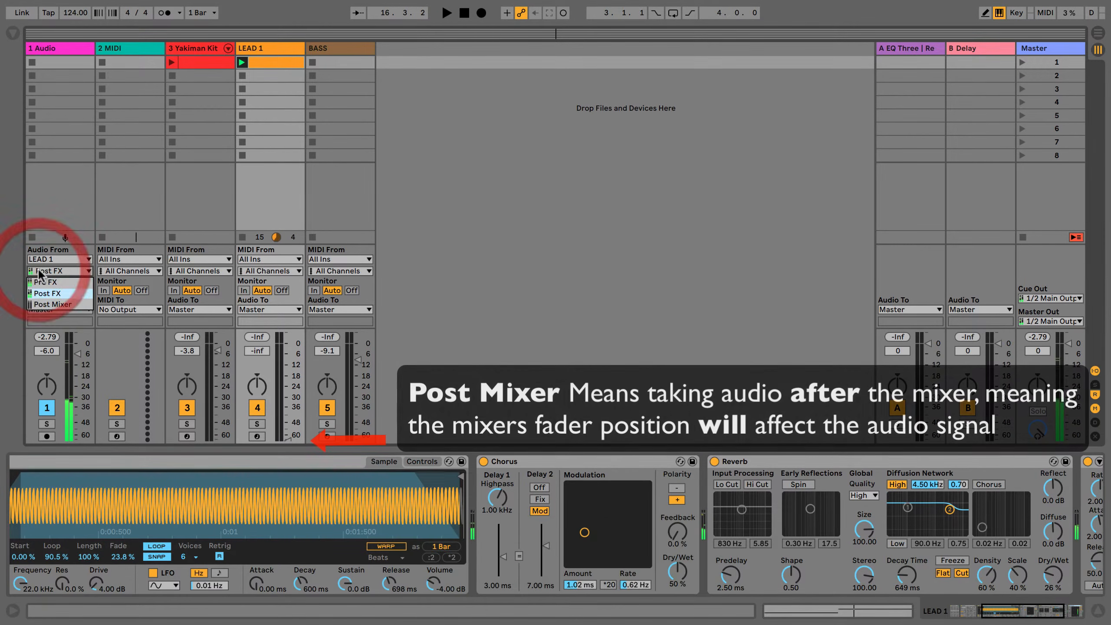
click(42, 302)
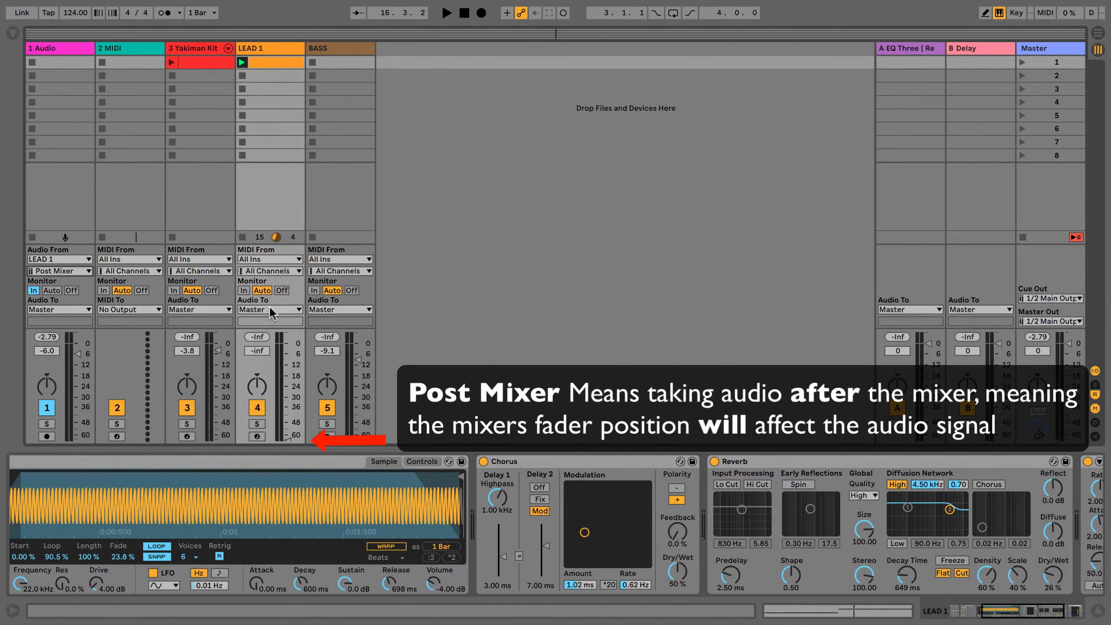
Raise the LEAD 1 track volume to about -12 dB, start playback, and fine-tune the volume to about -11.5 dB.
drag(289, 440, 288, 390)
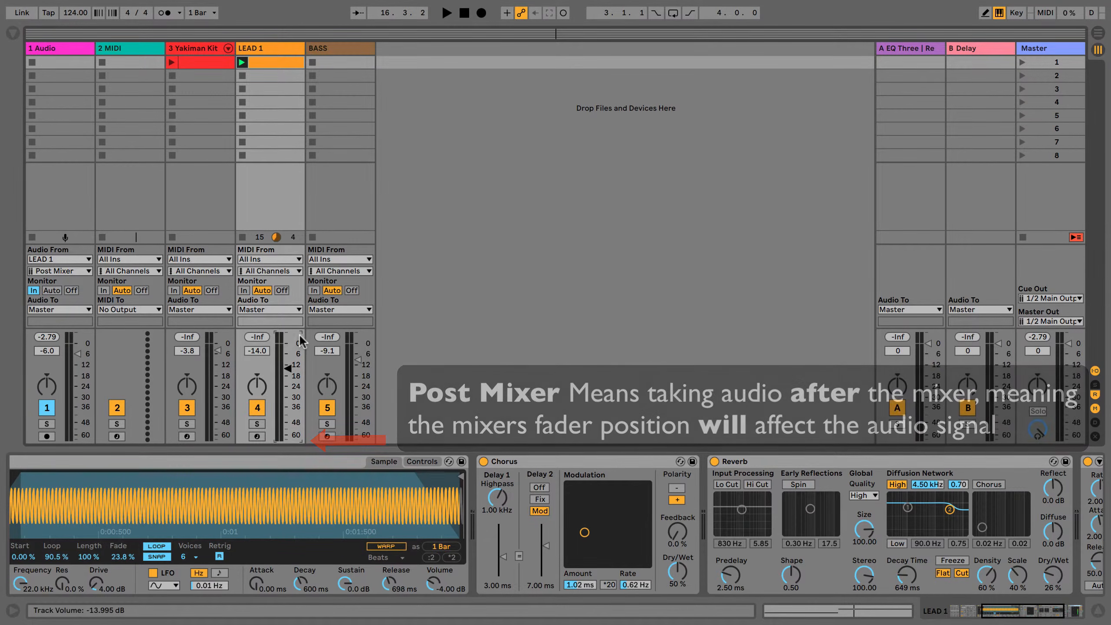
mouse_move(288, 368)
mouse_down()
mouse_move(286, 451)
mouse_move(282, 371)
mouse_up()
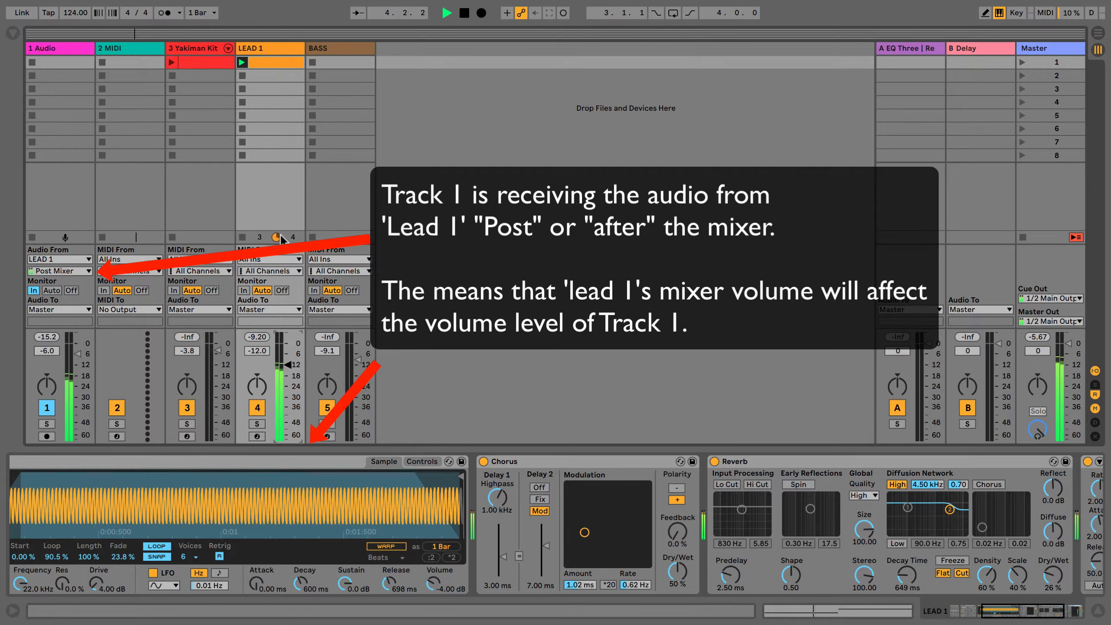
click(38, 48)
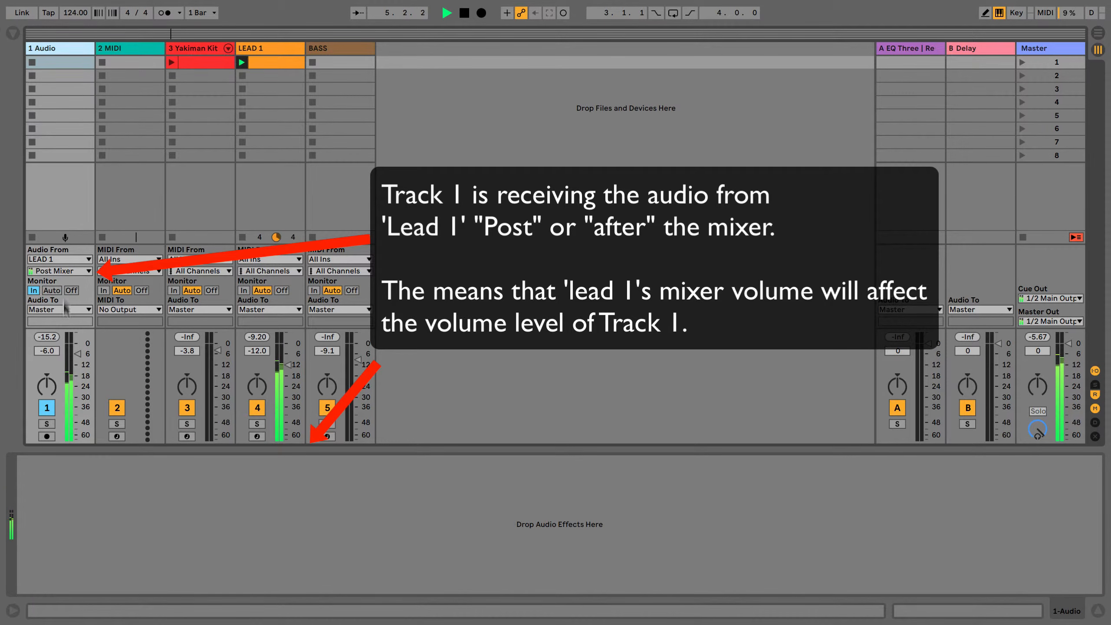
drag(287, 367, 287, 363)
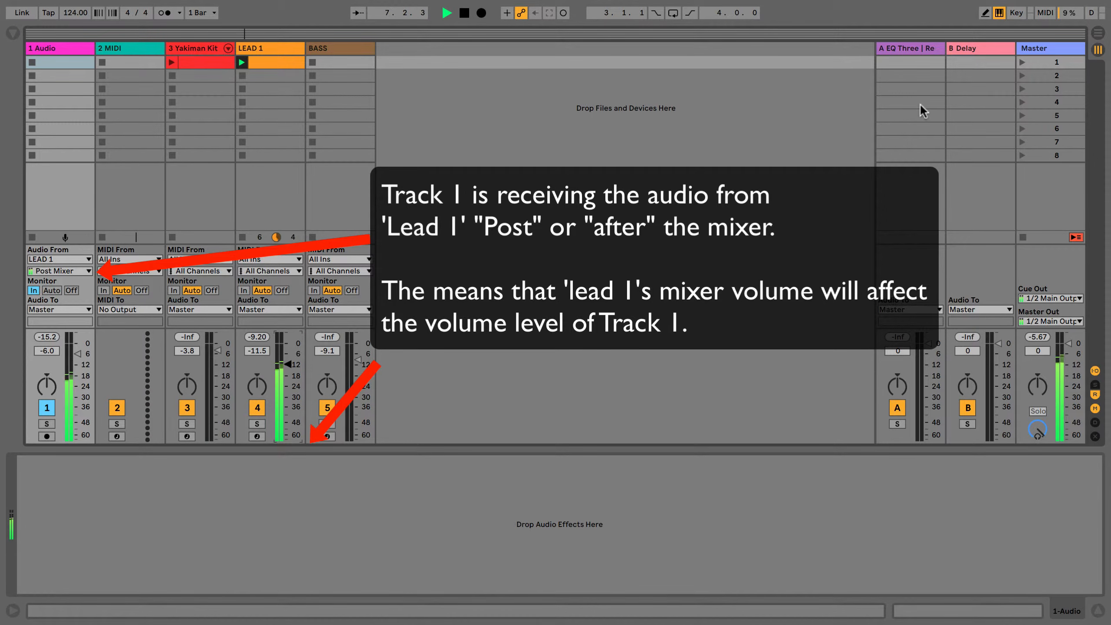
Show the devices of return tracks A and B.
click(914, 53)
click(962, 49)
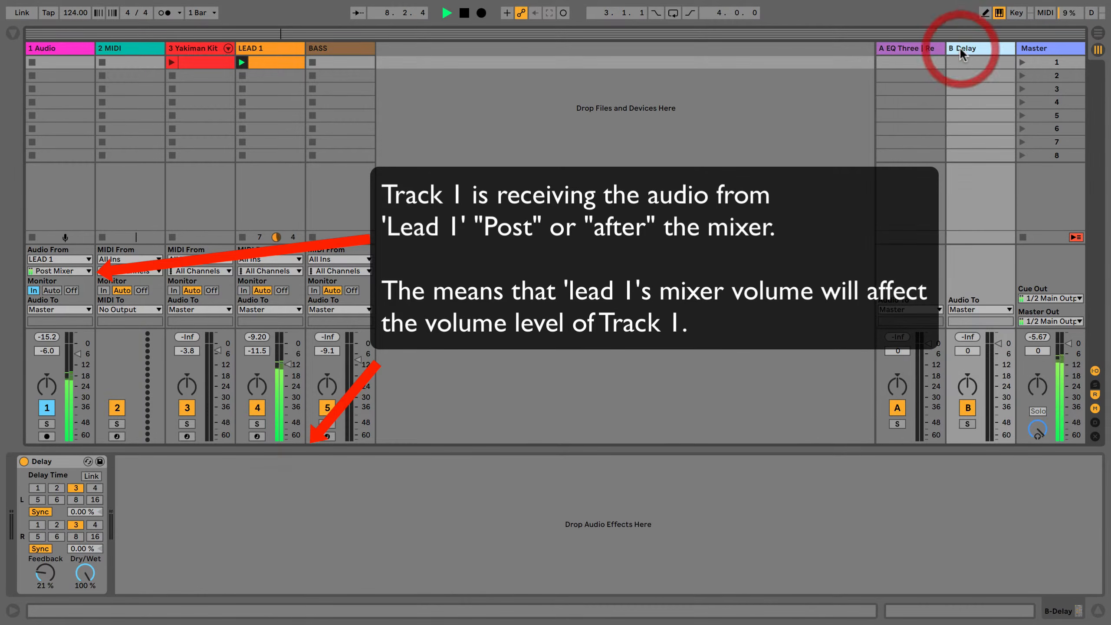
Stop playback and set the 1 Audio track's input source to 3-Yakiman Kit.
click(928, 53)
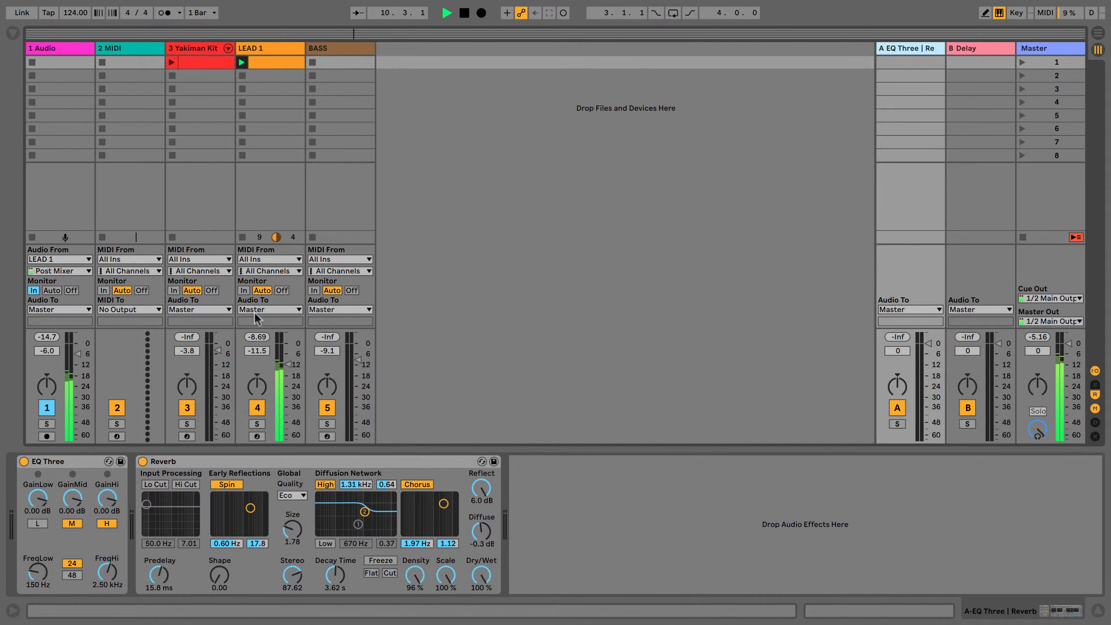
key(space)
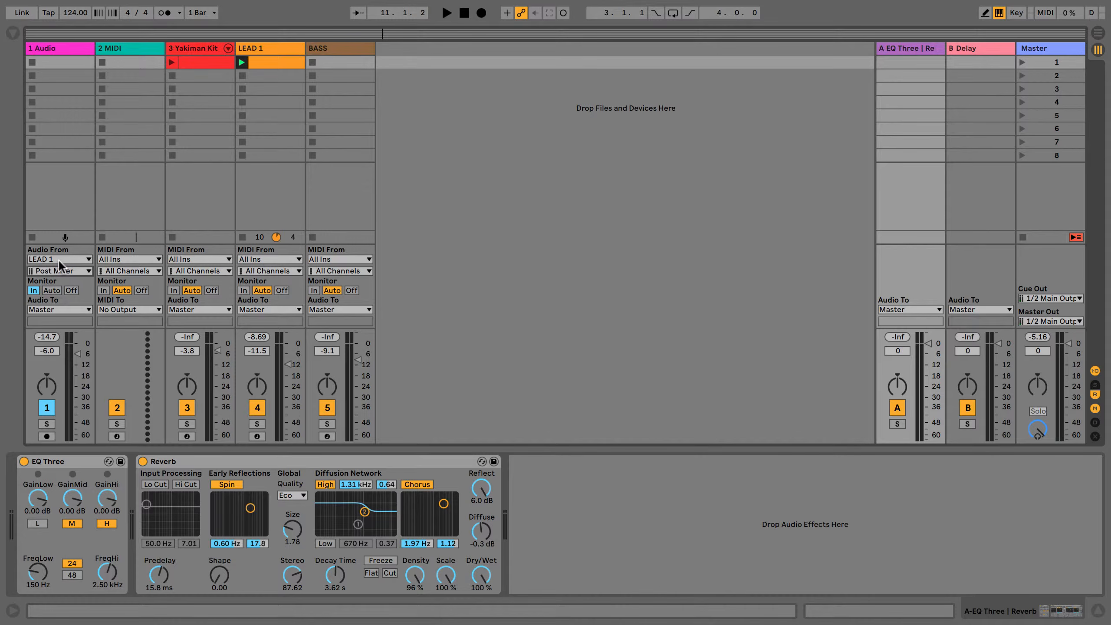
click(59, 262)
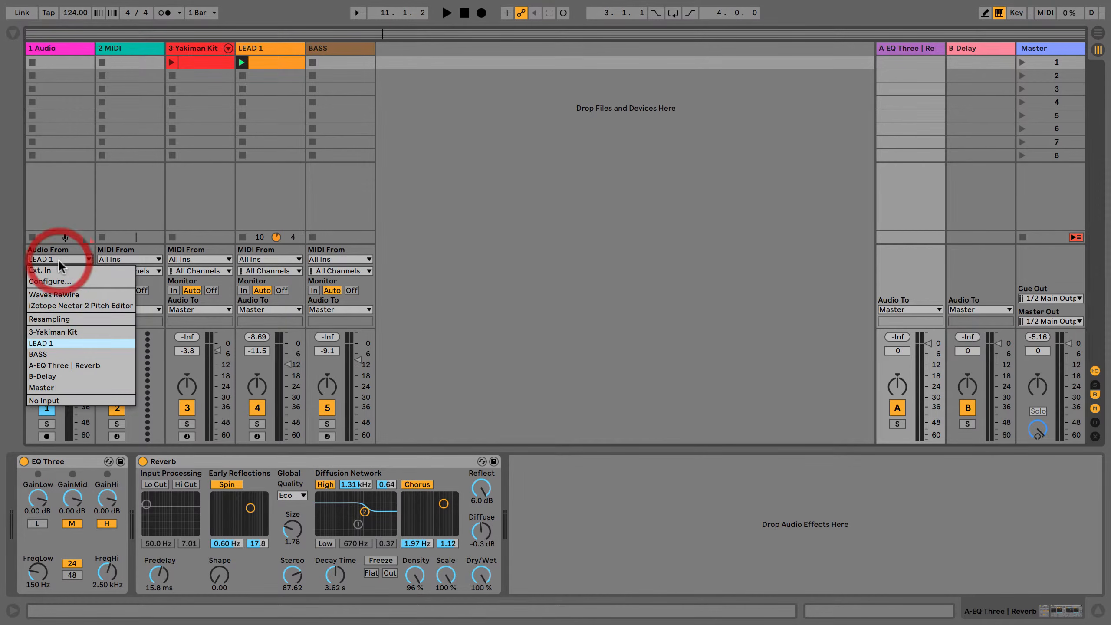
click(43, 332)
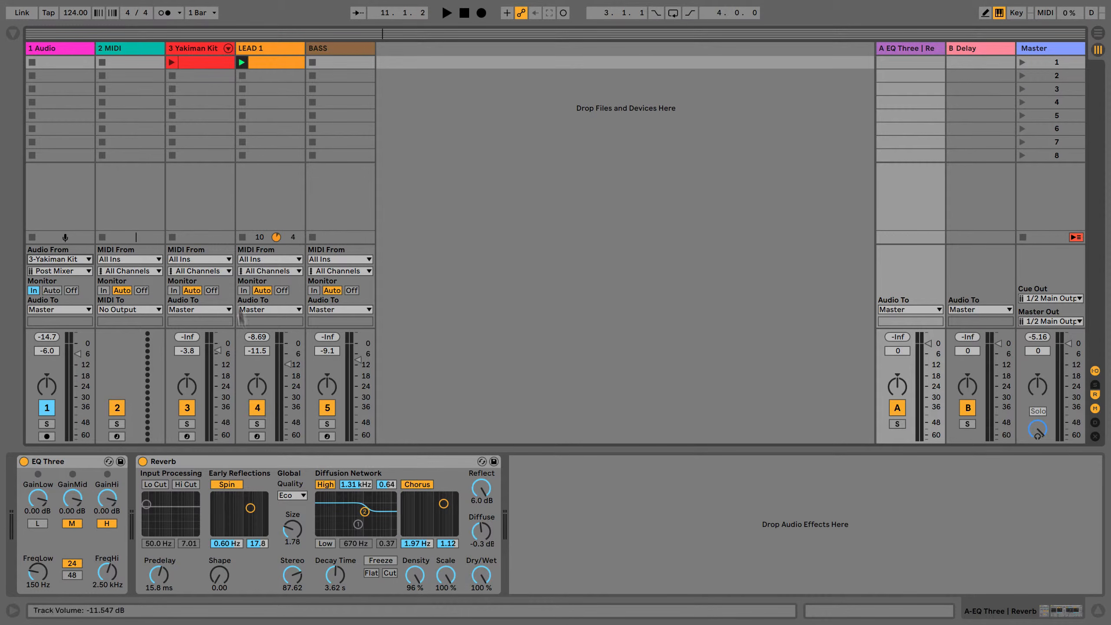
Stop the LEAD 1 track's clip and launch the first clip on the 3 Yakiman Kit track.
click(243, 240)
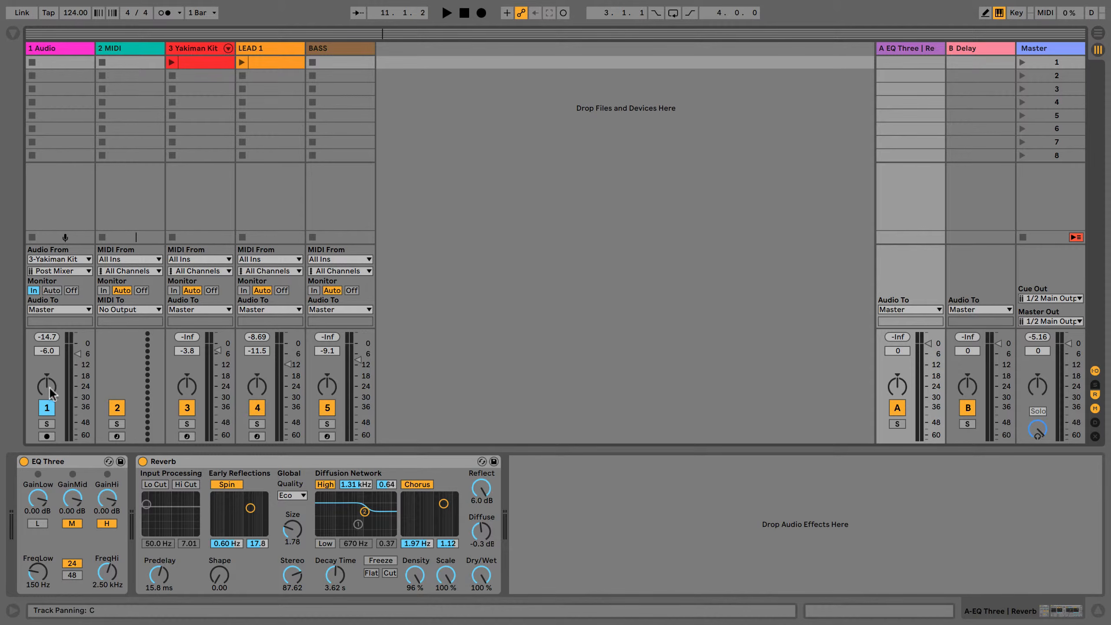
click(172, 63)
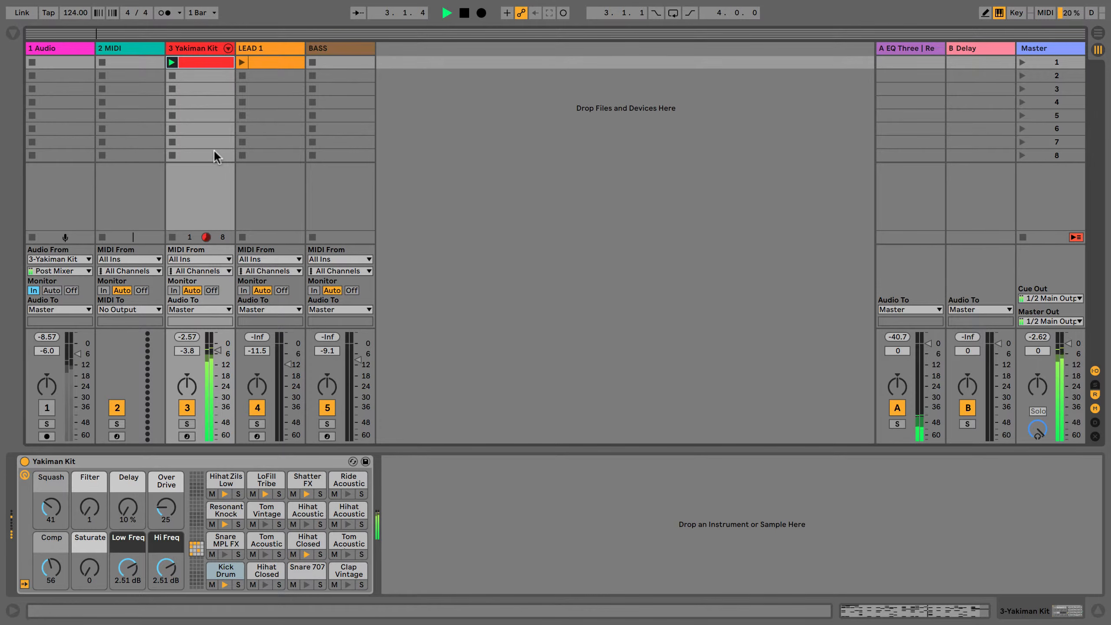
Show the Yakiman Kit clip's notes in a shorter clip view, and unfold and refold the kit's drum chains in the mixer.
double_click(200, 61)
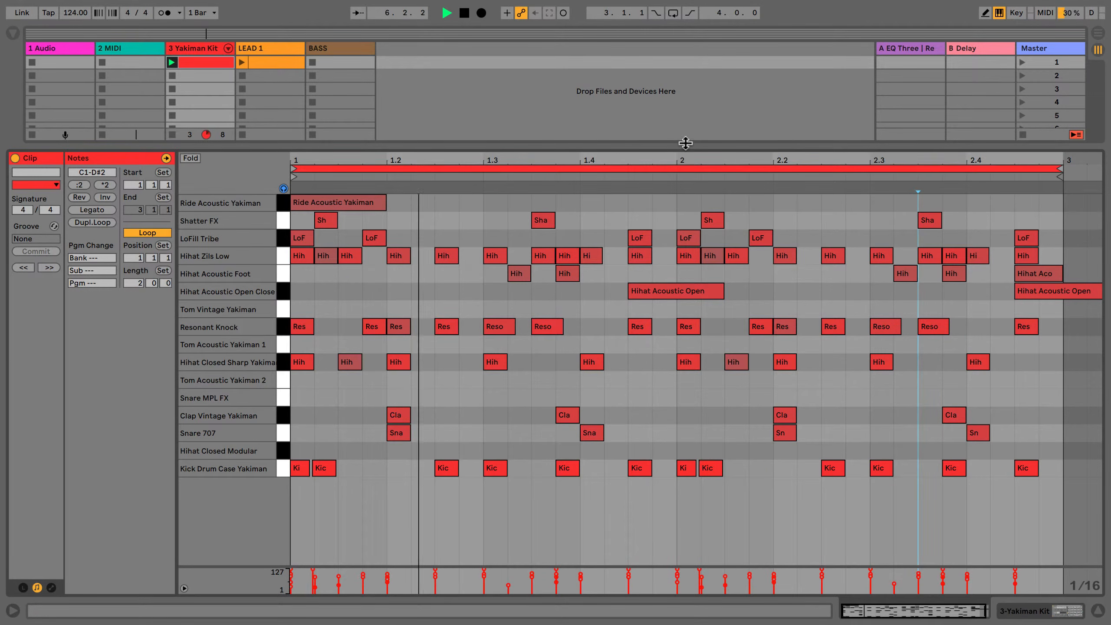
drag(685, 143, 668, 442)
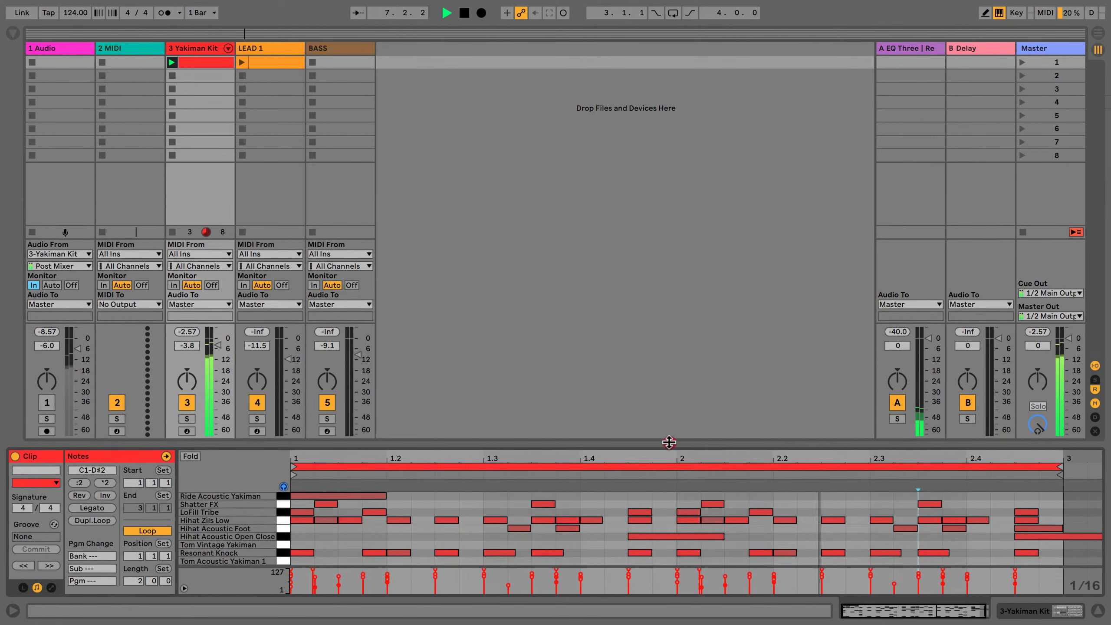
click(670, 443)
click(228, 48)
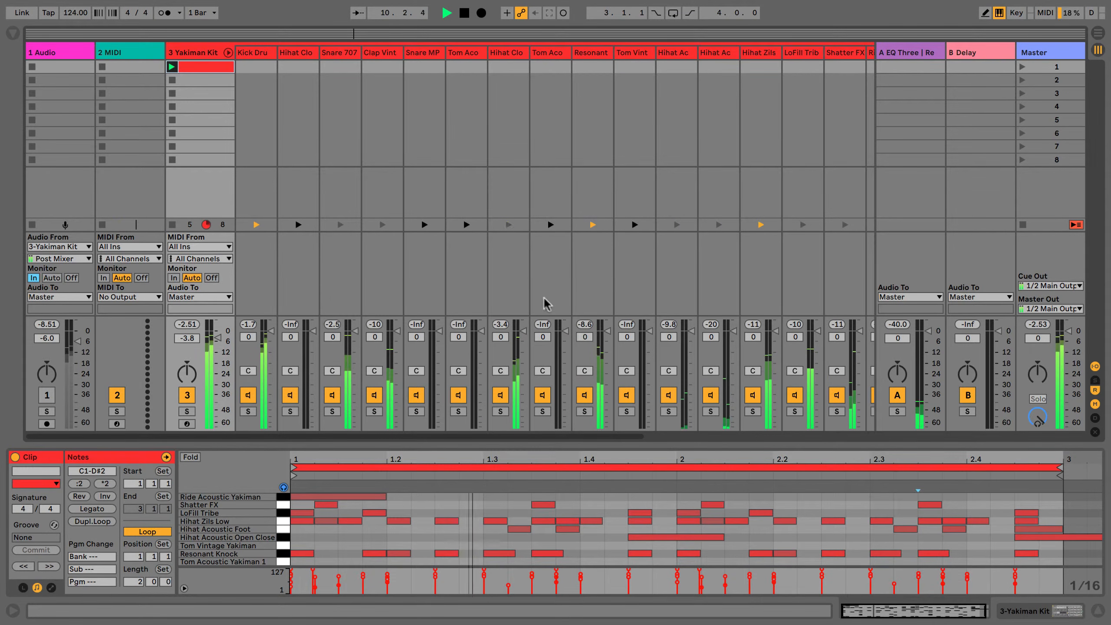
click(228, 52)
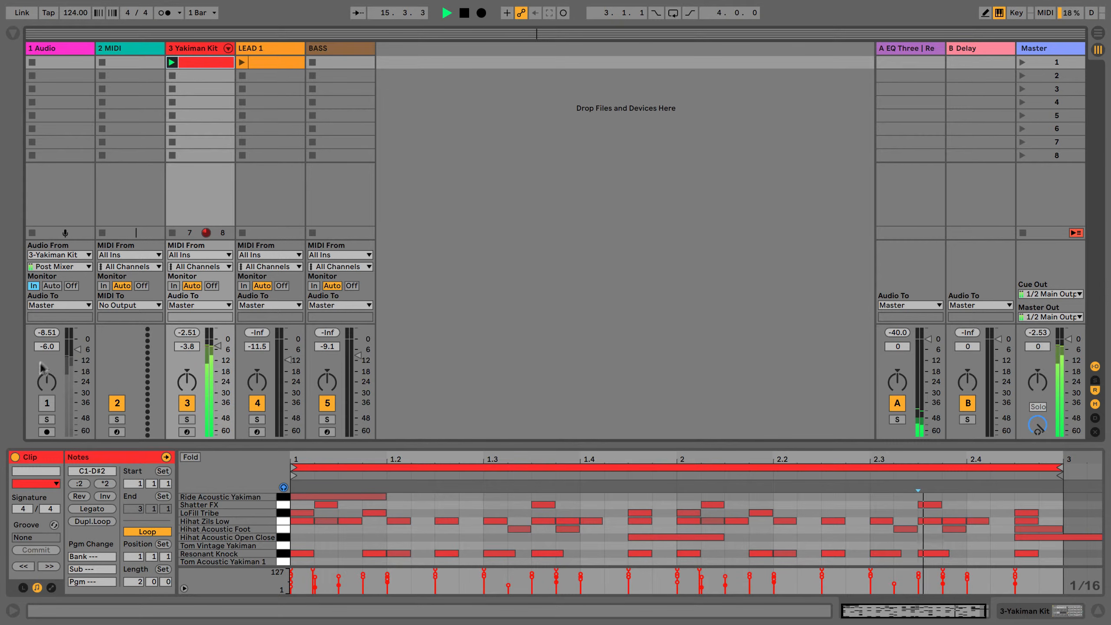
Activate and solo the 1 Audio track and set its input tap point to Post FX.
click(47, 403)
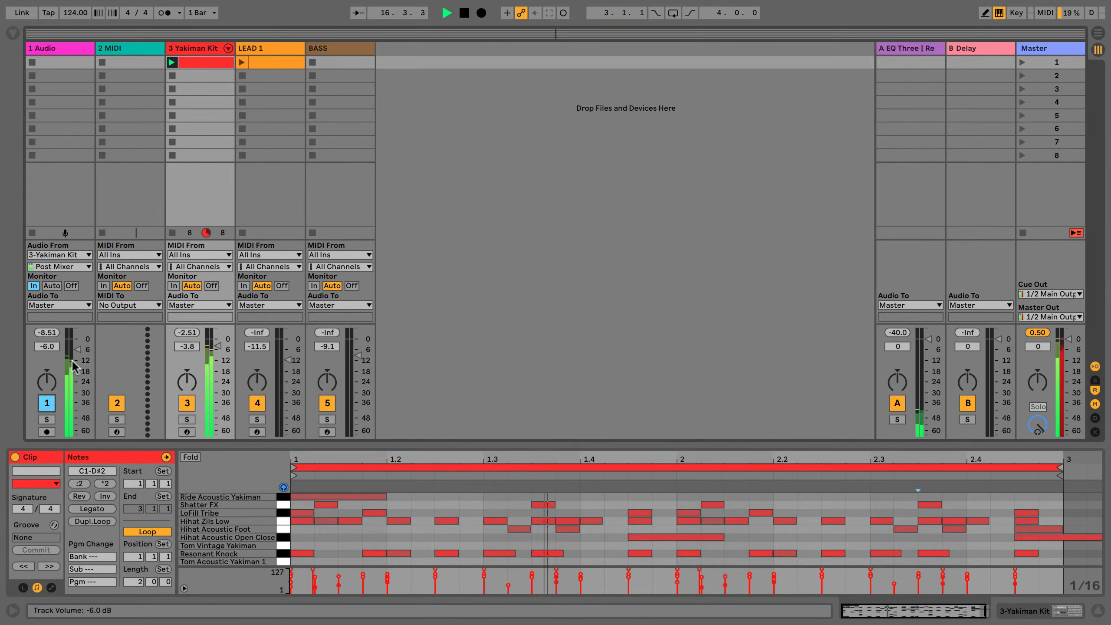
click(46, 419)
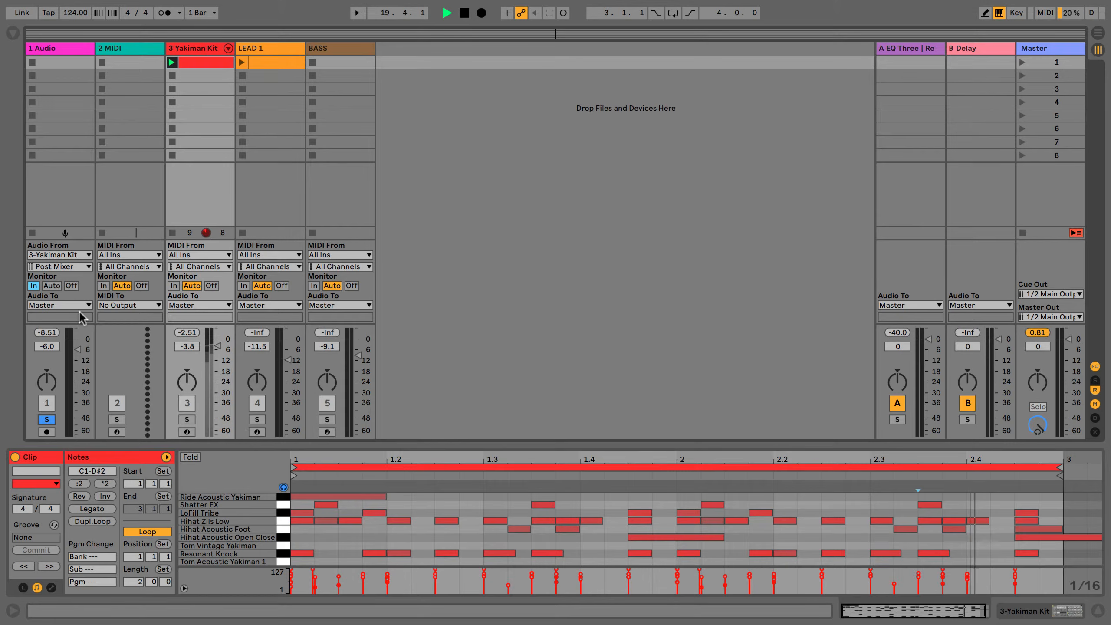
click(64, 266)
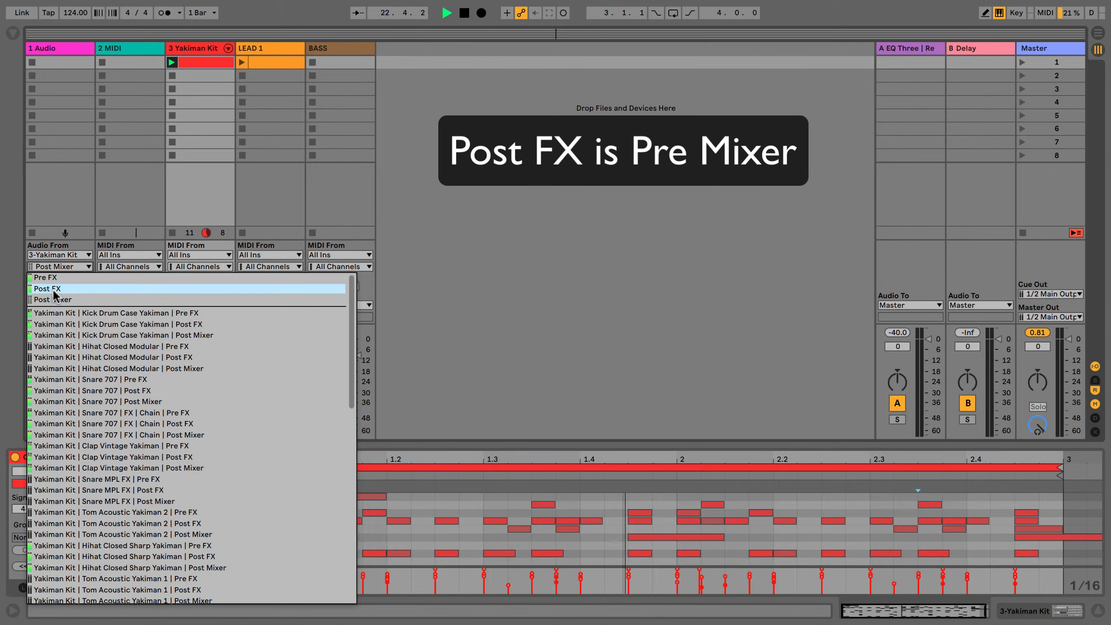
click(55, 289)
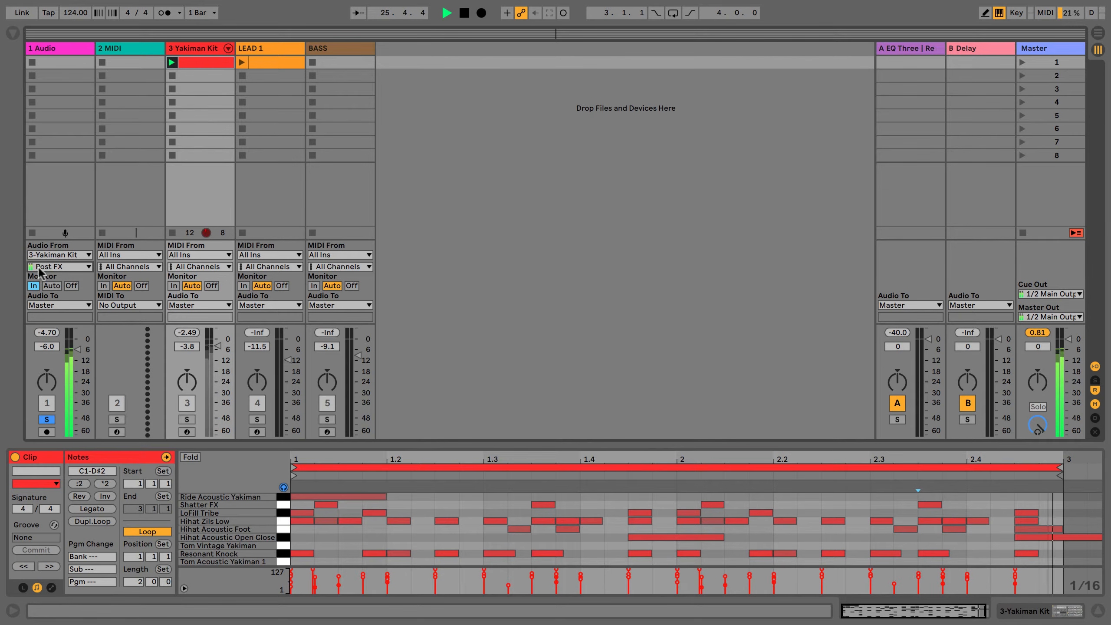
Set the 1 Audio track's input tap point to Yakiman Kit | Kick Drum Case Yakiman | Post FX.
click(86, 265)
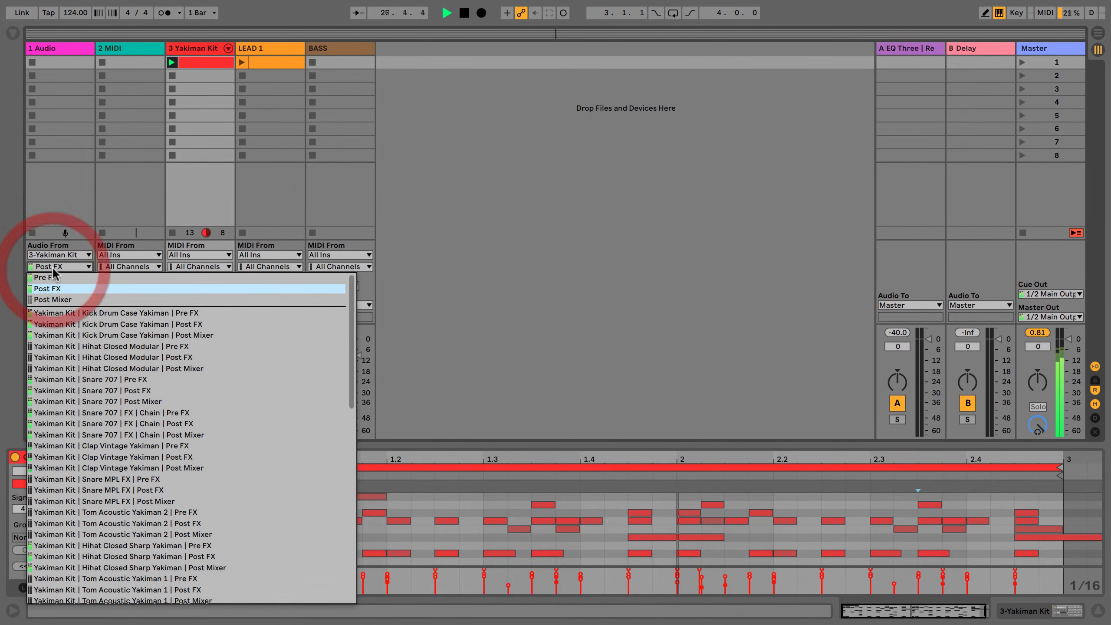
click(47, 218)
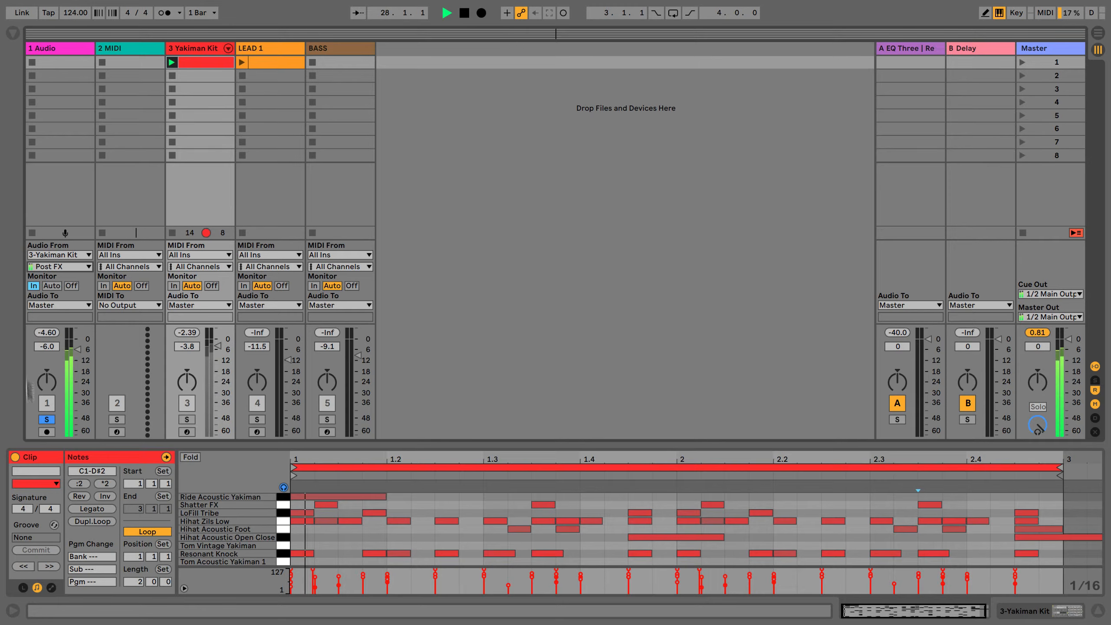
click(49, 266)
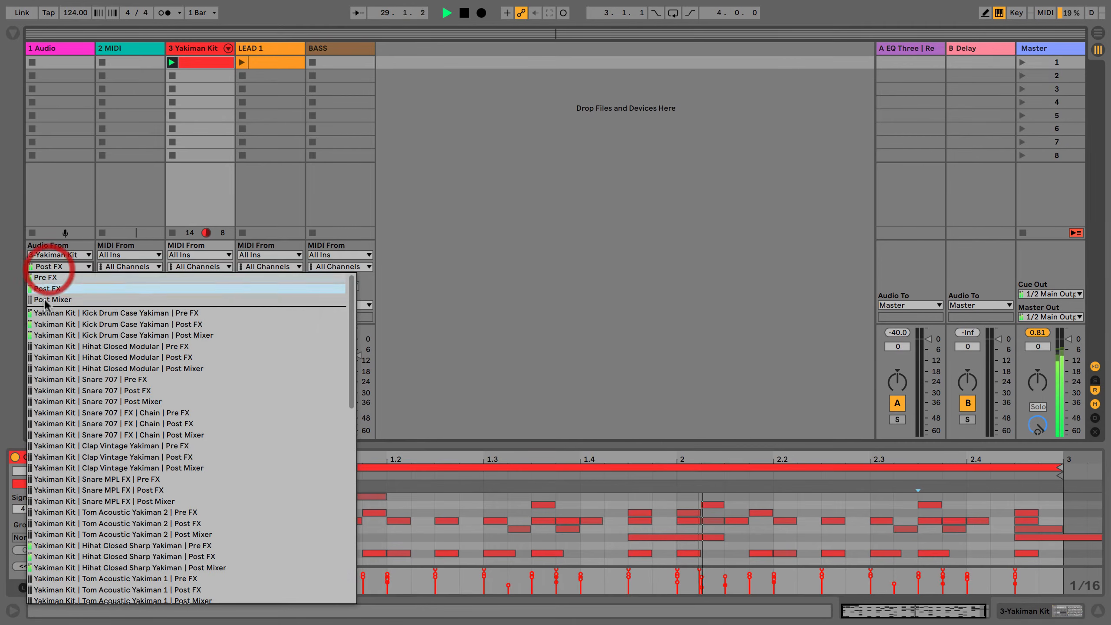
click(50, 219)
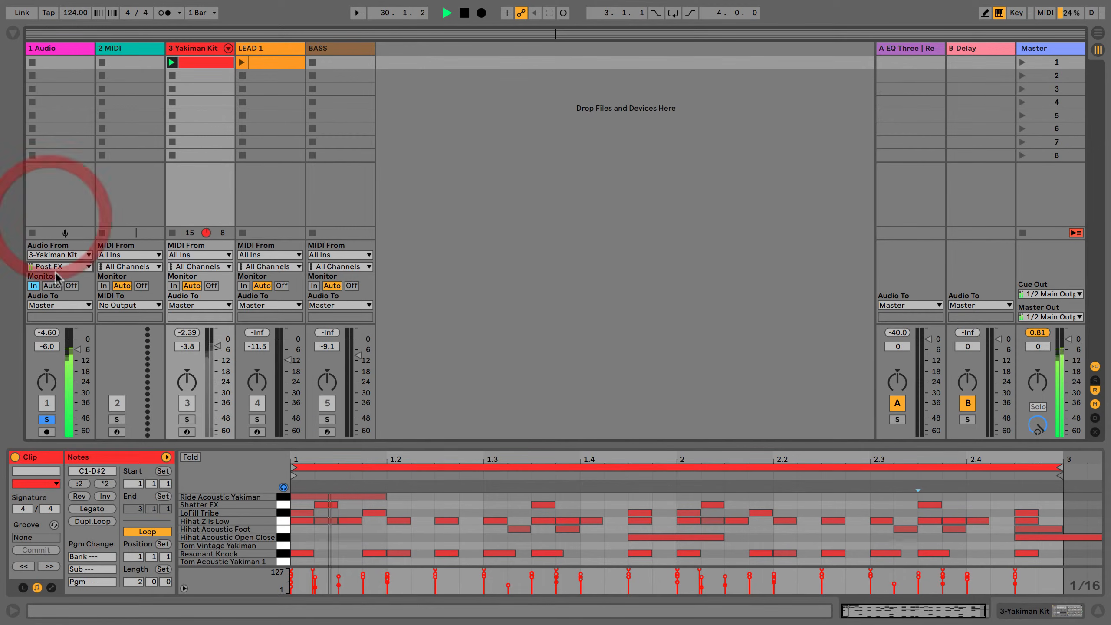
click(52, 267)
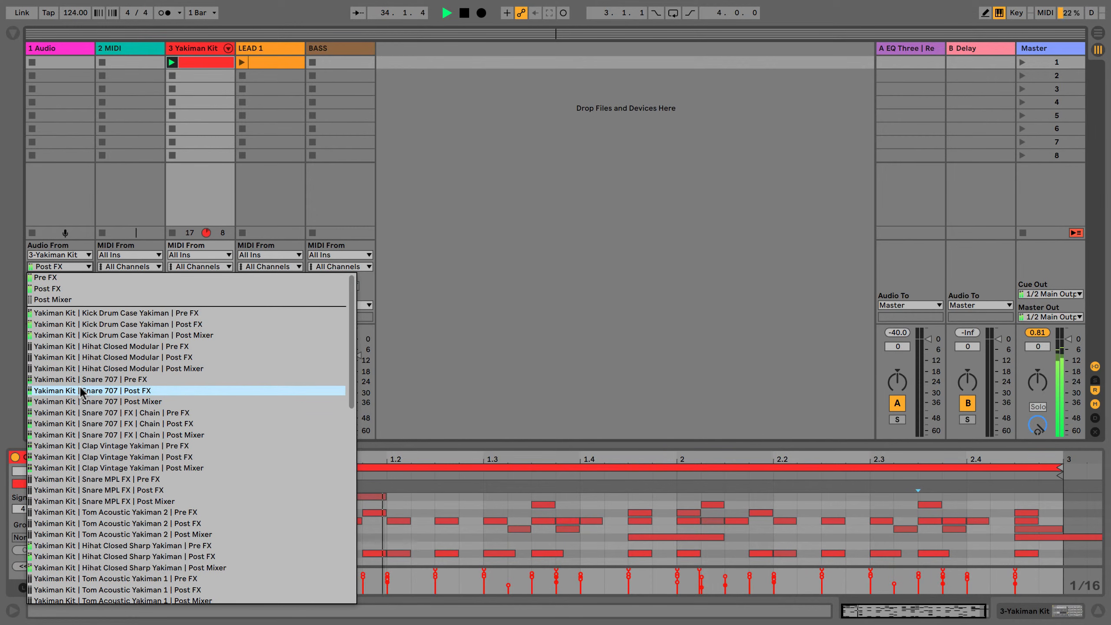
click(75, 324)
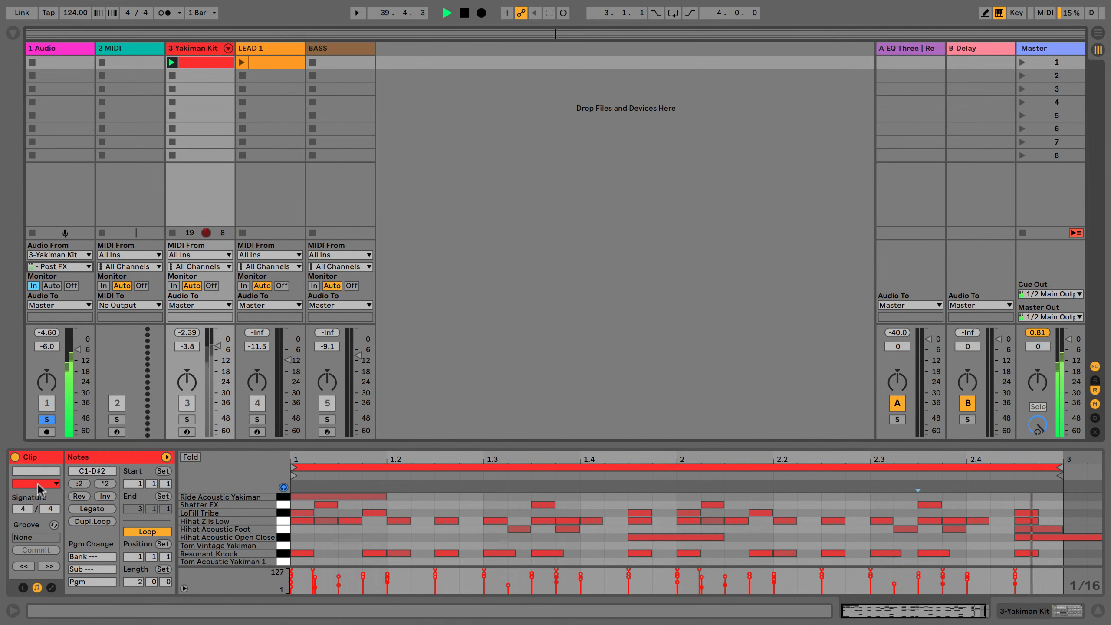
Unfold the Yakiman Kit's drum chains to examine their individual mixer channels, and fold them again.
click(228, 49)
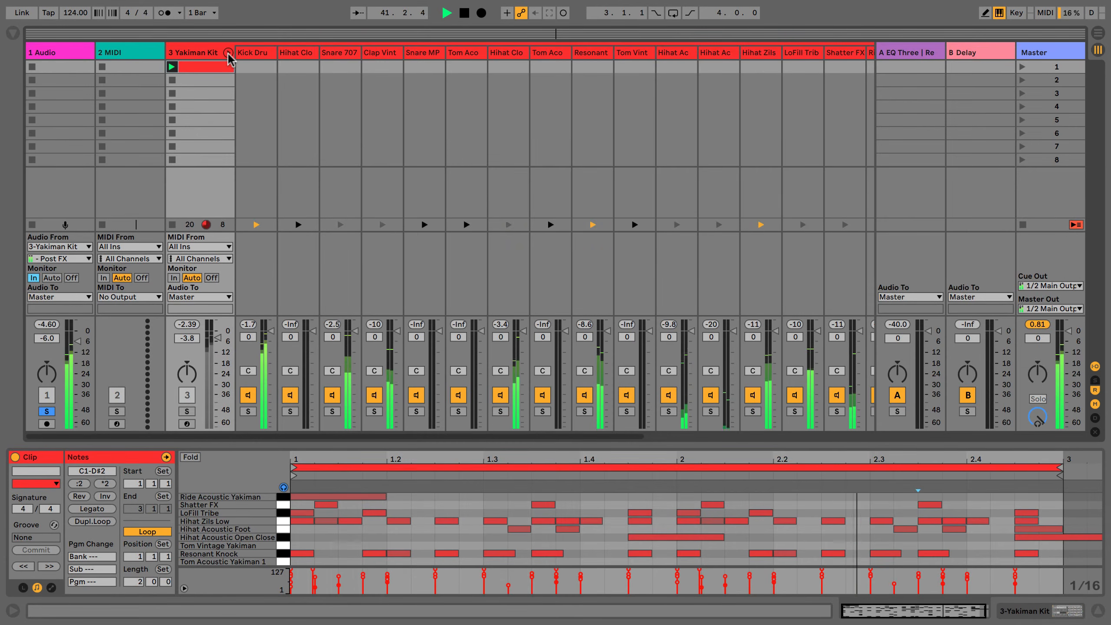
click(228, 52)
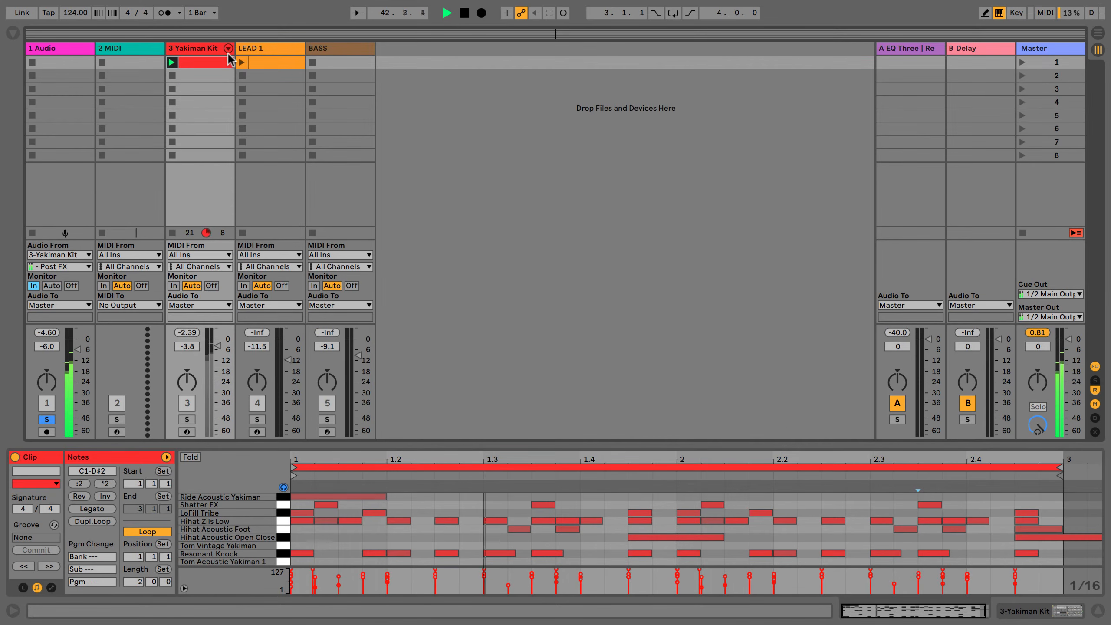
Unsolo the 1 Audio track, try a volume of about -1.8 dB and settle on about -7.1 dB.
click(47, 420)
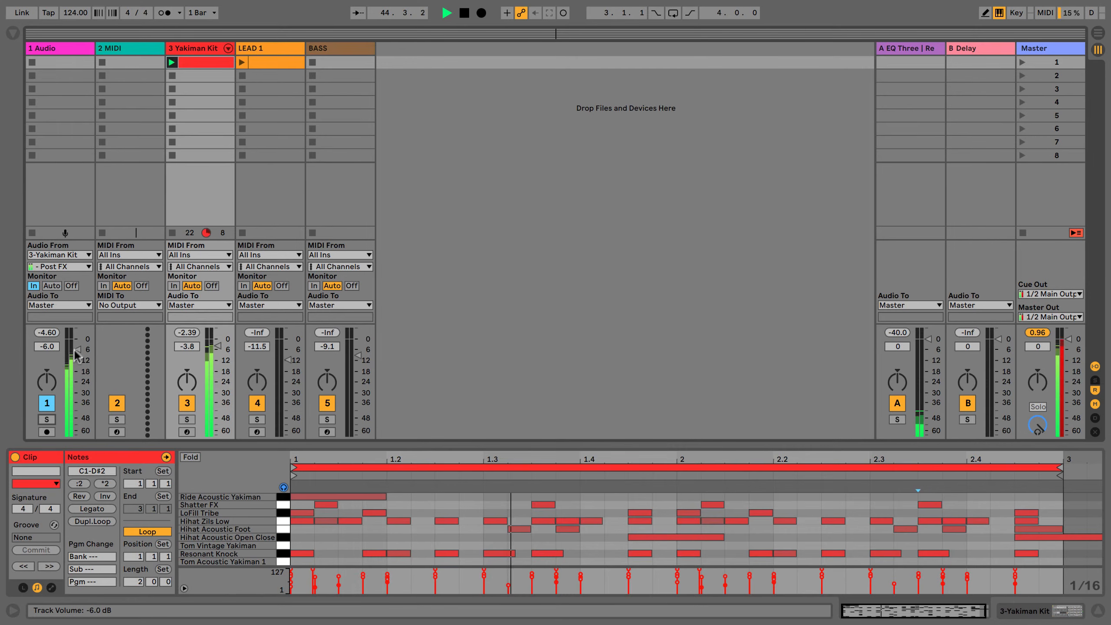
drag(77, 350, 76, 342)
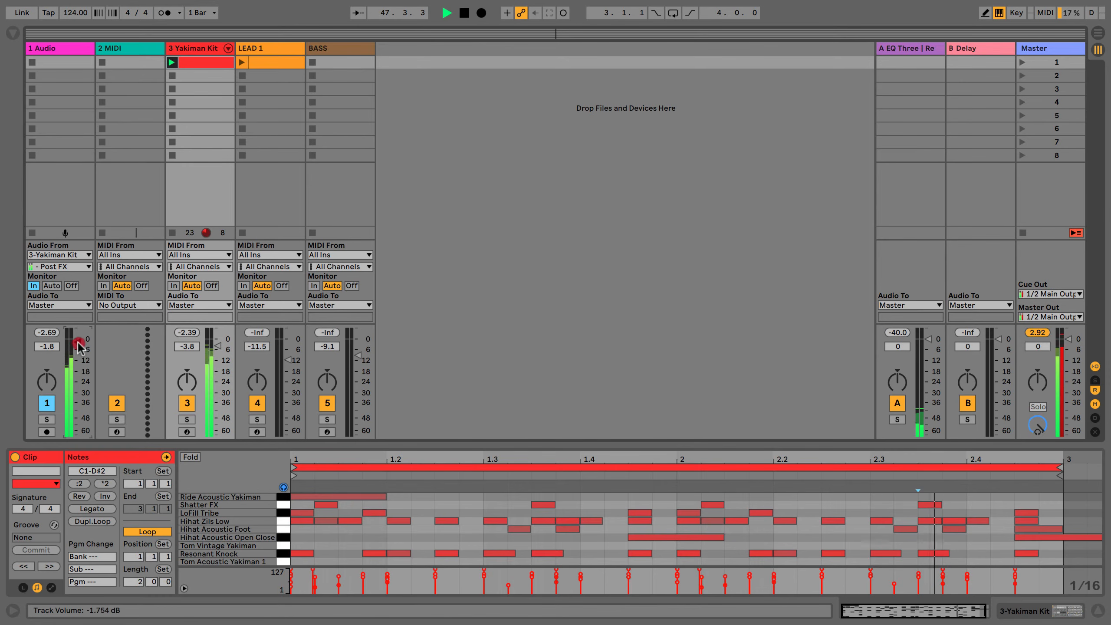
drag(77, 351, 77, 353)
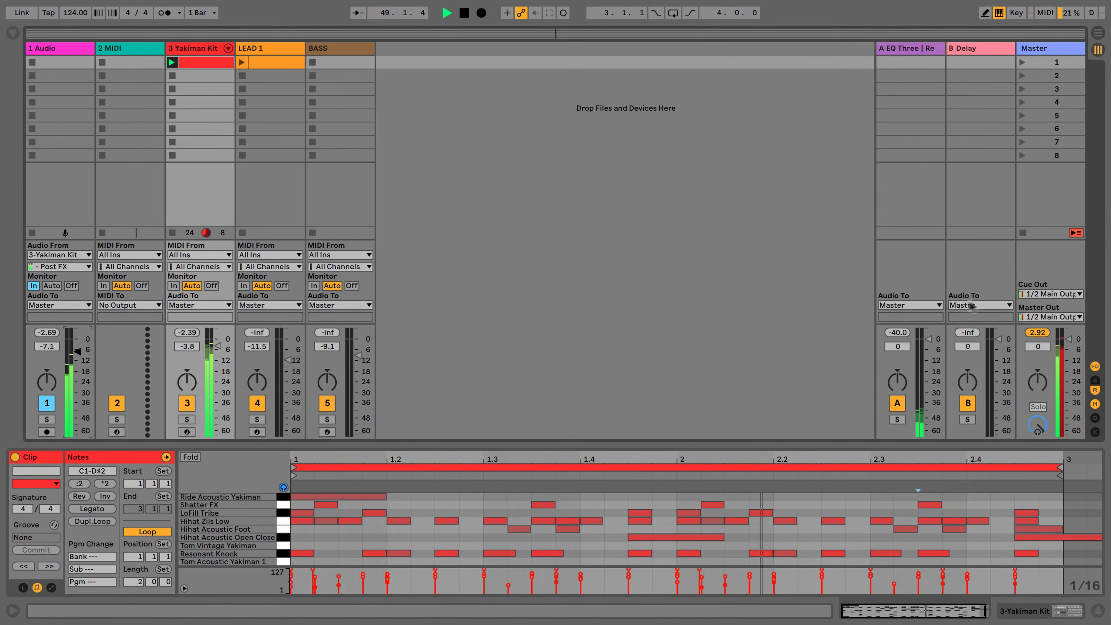
Reset the Master track's peak level indicator and stop playback.
click(1038, 332)
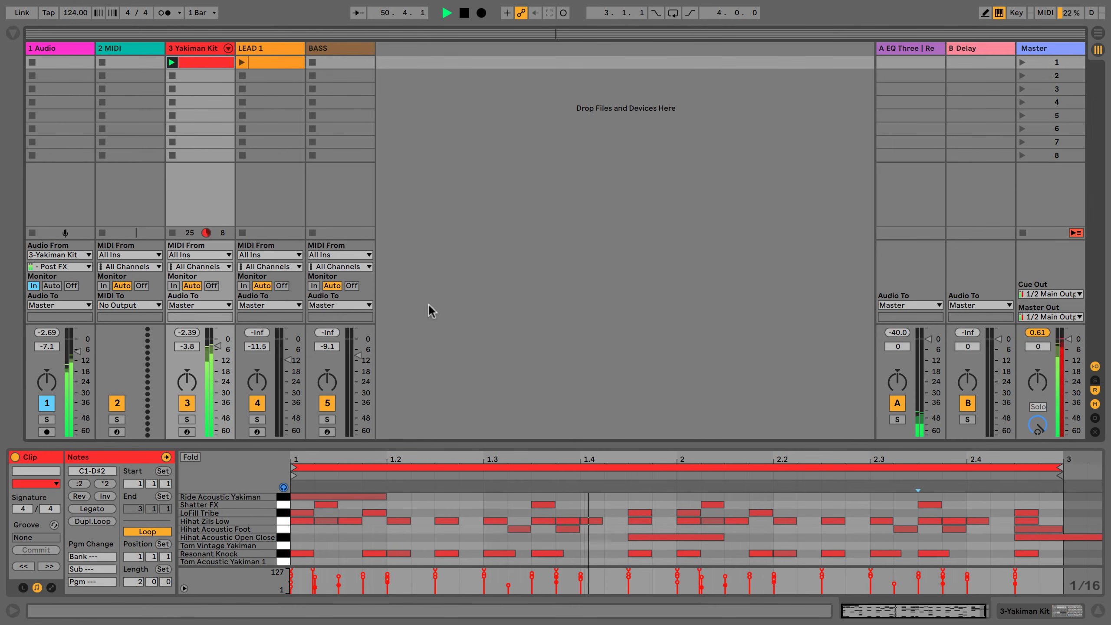
key(space)
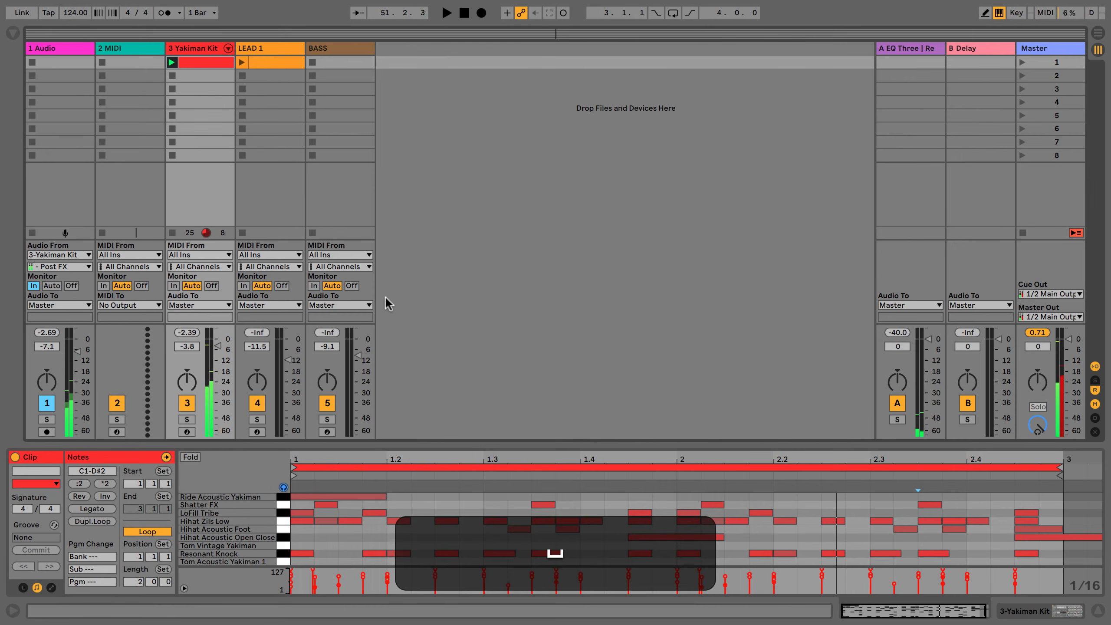